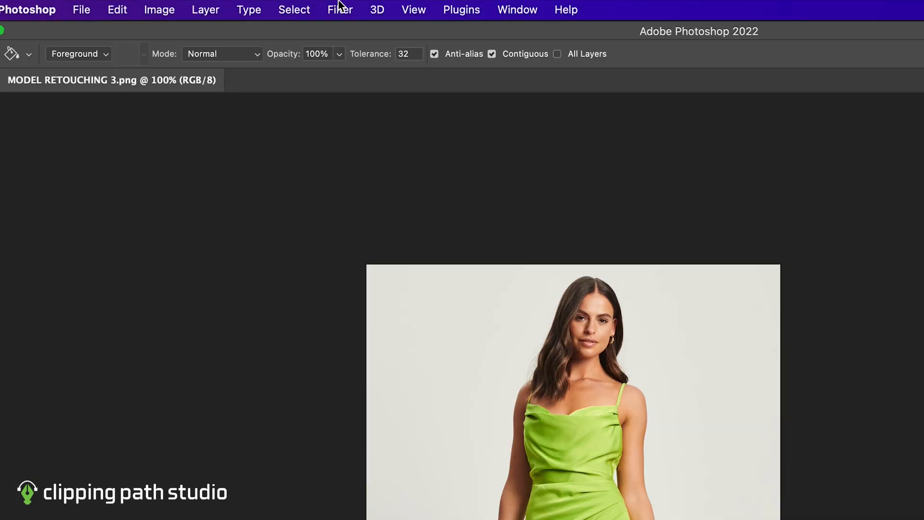
- Select the model automatically with Select Subject and switch the selection to Quick Mask mode
click(212, 4)
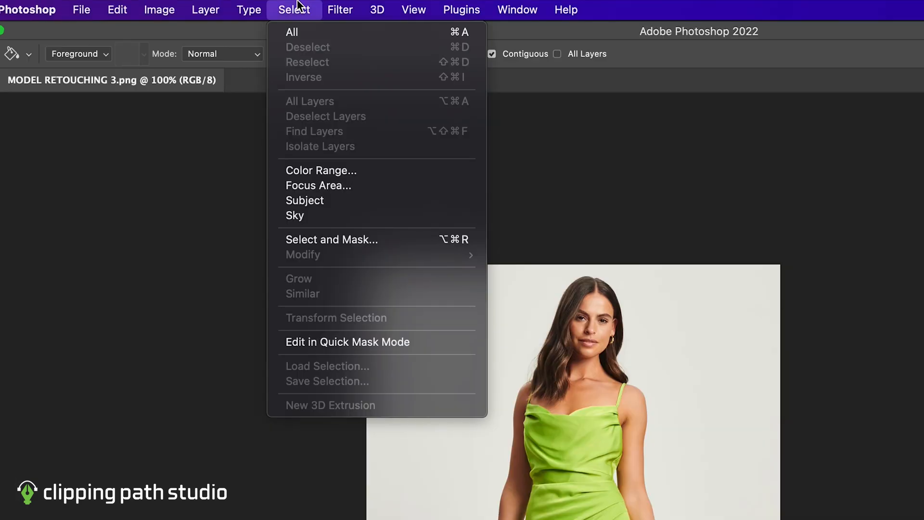
click(330, 201)
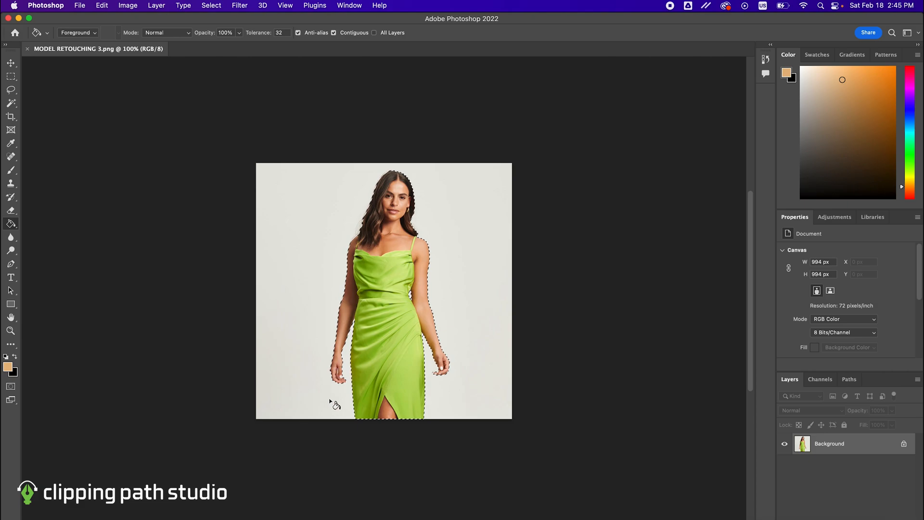
key(z)
drag(337, 376, 336, 375)
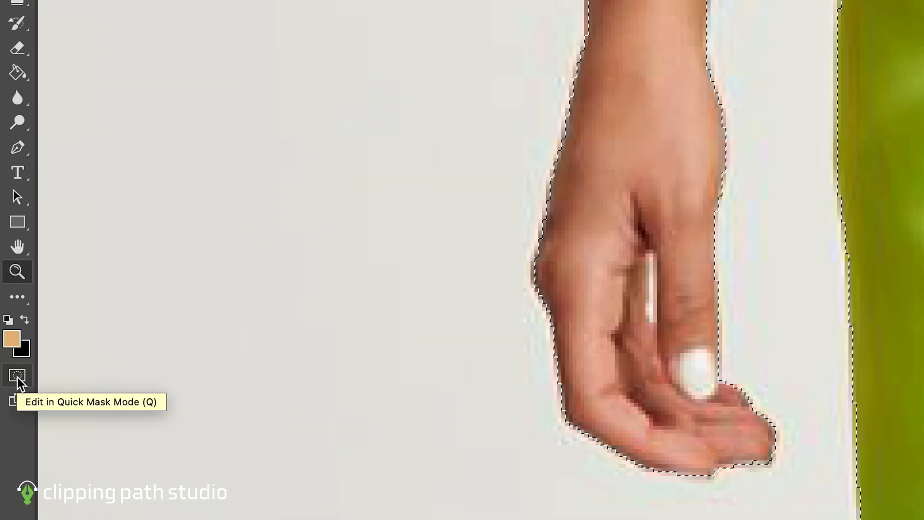
click(12, 389)
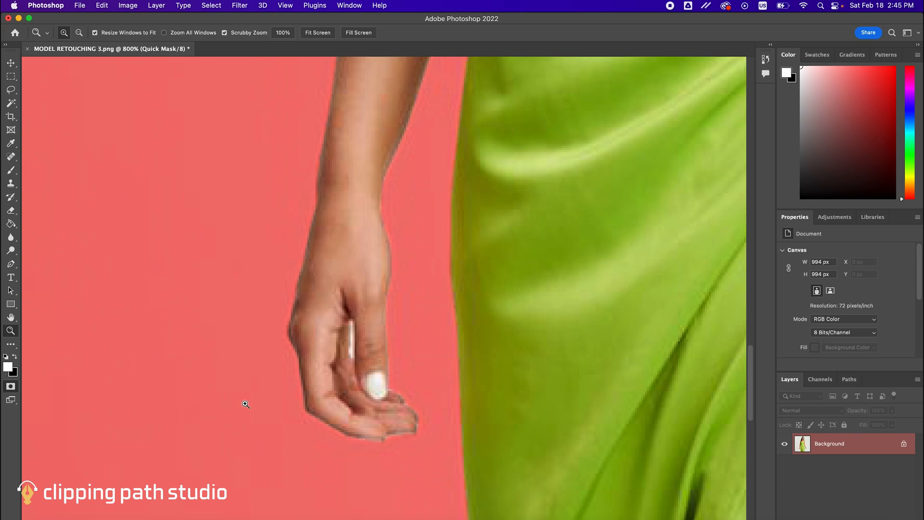
- Set up the Brush tool with black as foreground colour and the Hard Round tip at 100% hardness
key(b)
key(x)
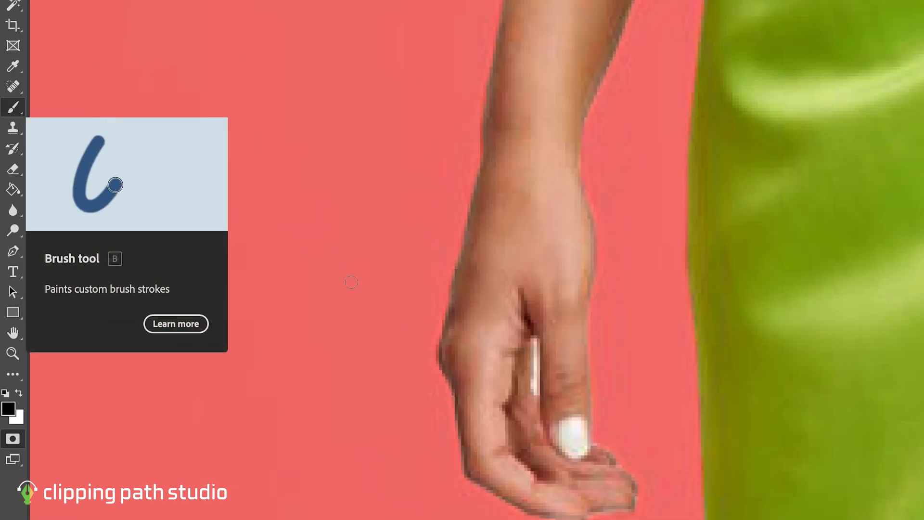
right_click(351, 282)
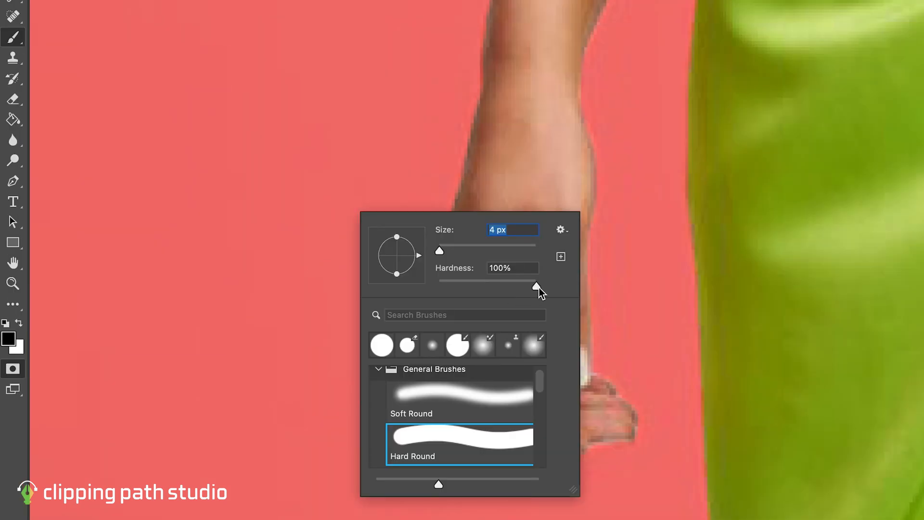
key(Tab)
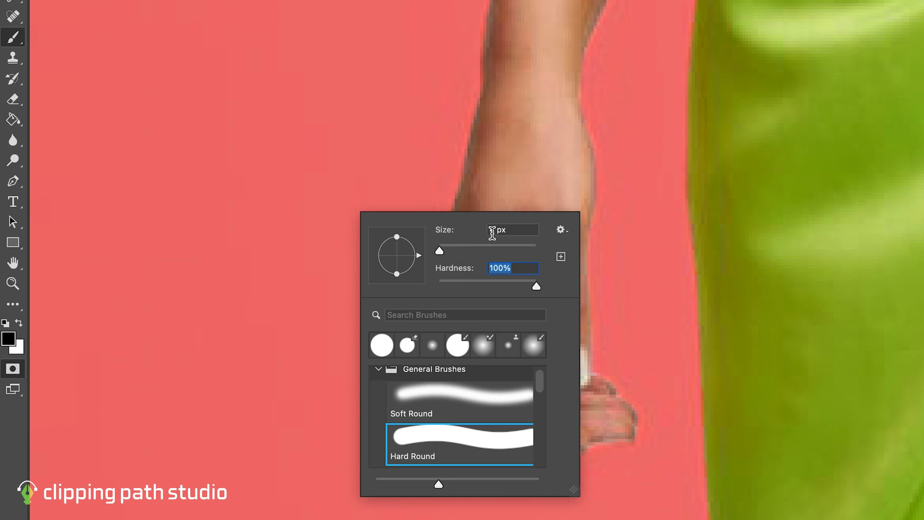
click(419, 437)
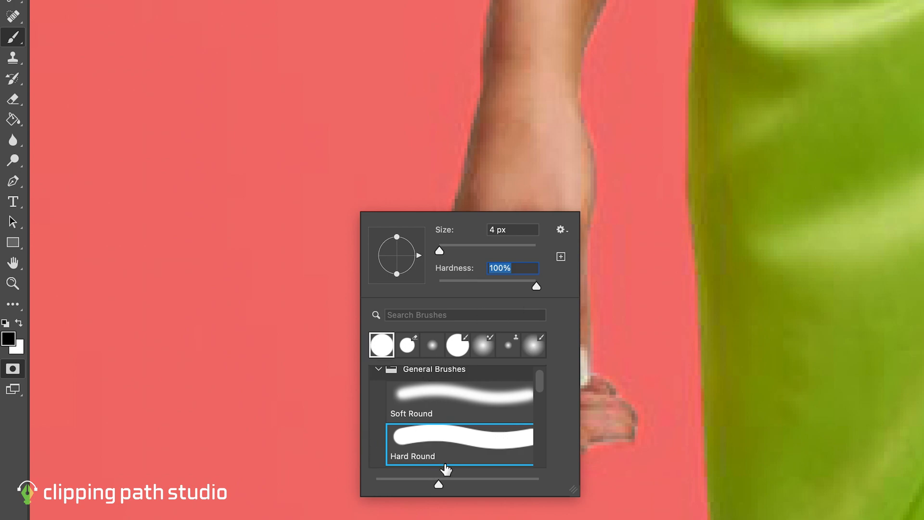
click(273, 409)
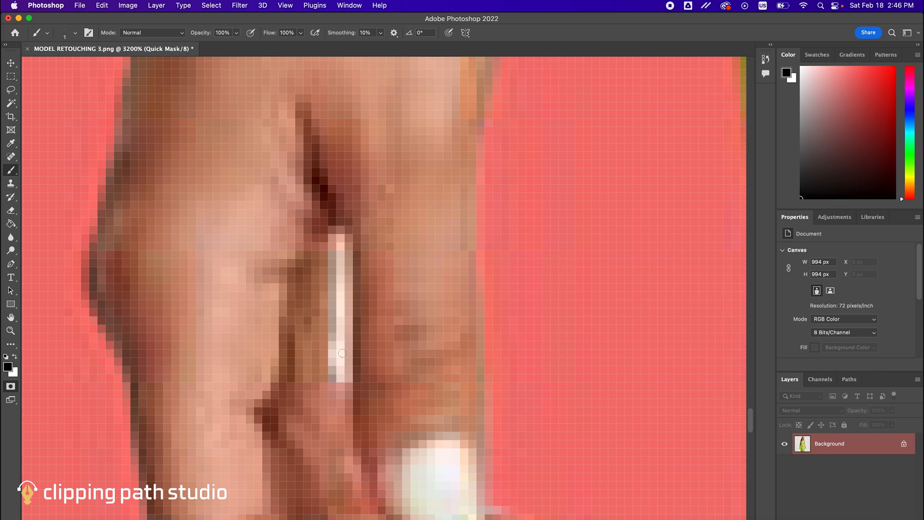
- Paint over the background gaps inside the hand and between dress and arm, and return from Quick Mask to the selection
mouse_move(342, 369)
mouse_down()
mouse_move(341, 242)
mouse_move(333, 379)
mouse_up()
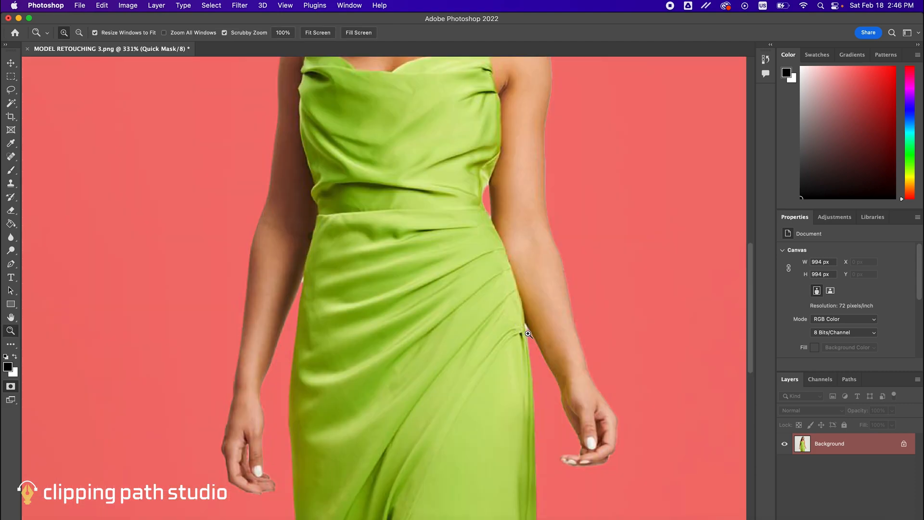
drag(528, 333, 528, 334)
key(b)
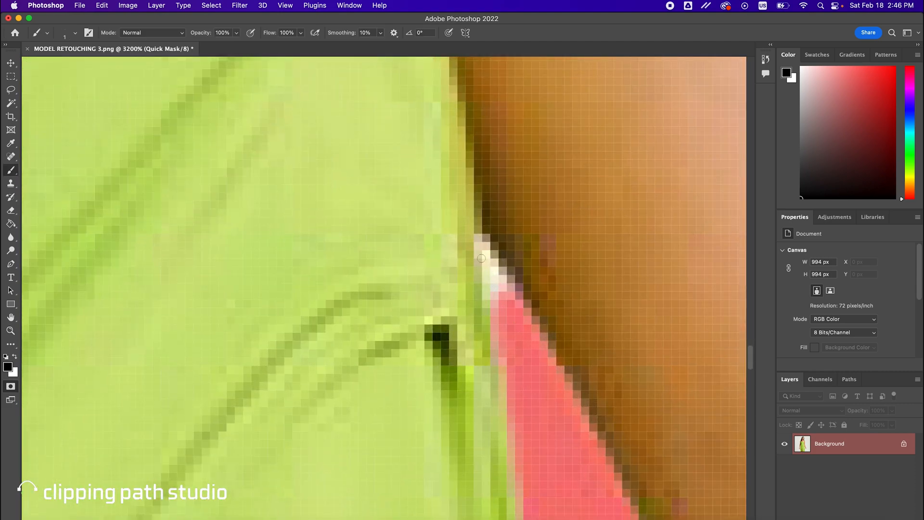
mouse_move(480, 246)
mouse_down()
mouse_move(503, 291)
mouse_move(496, 272)
mouse_move(503, 352)
mouse_up()
scroll(513, 292, down, 10)
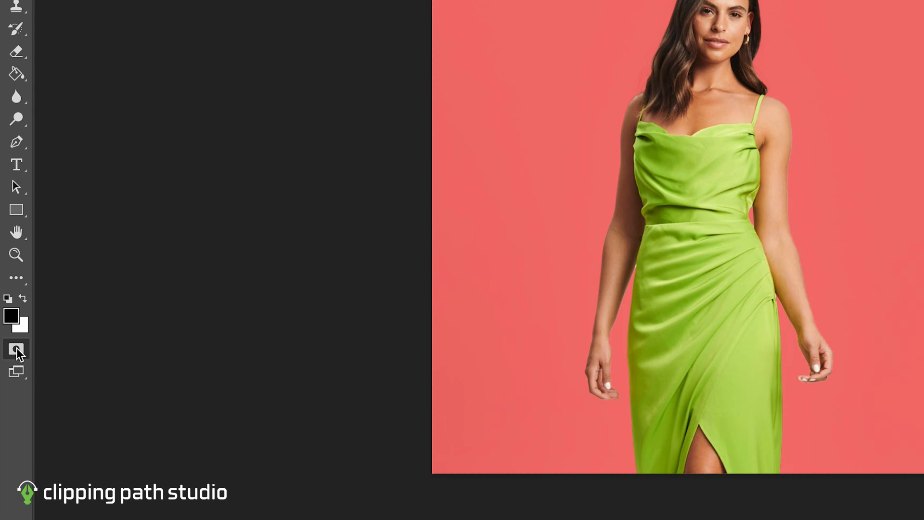
click(16, 348)
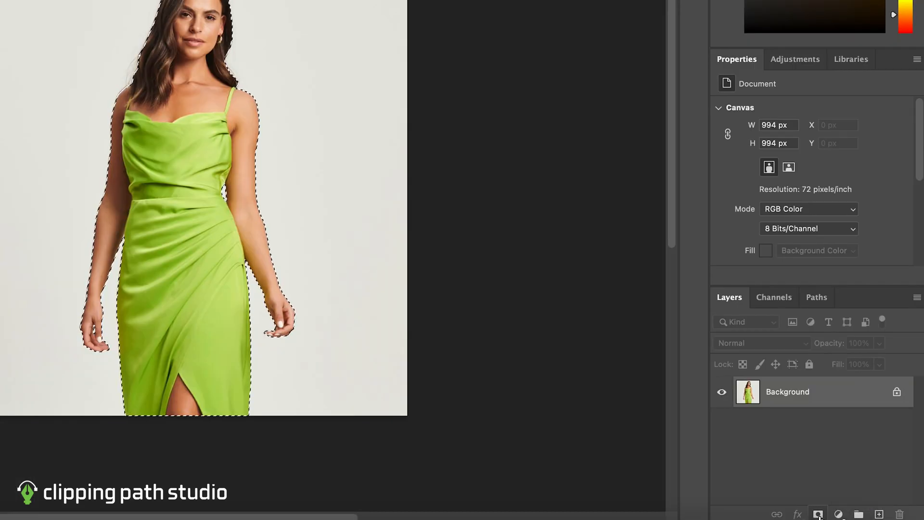
- Mask the photo layer with the selection and add a new empty layer beneath the model
click(818, 514)
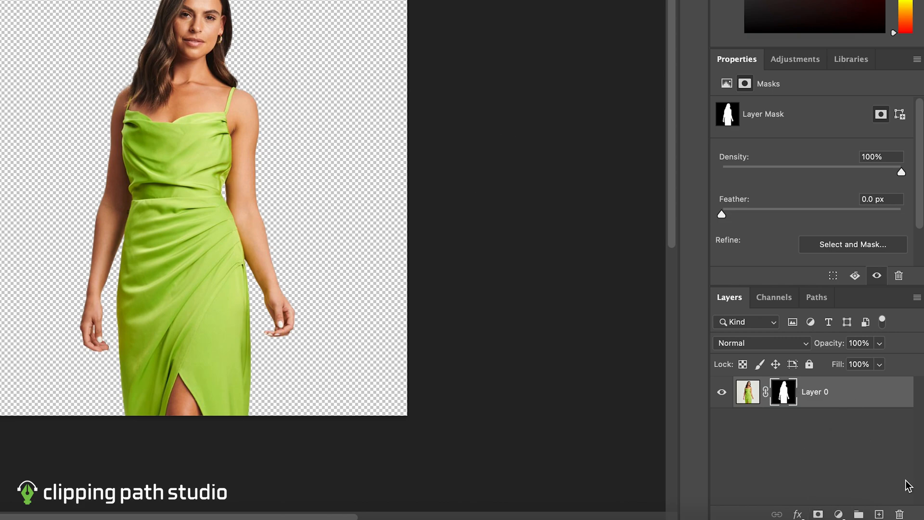
click(879, 514)
drag(827, 398, 828, 436)
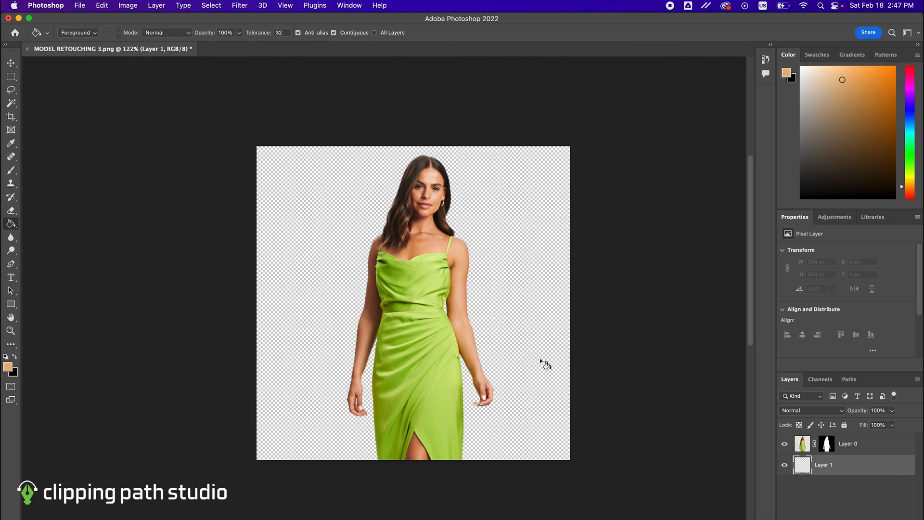
- Fill the empty layer beneath the model with light orange using the Paint Bucket tool
right_click(13, 223)
click(51, 231)
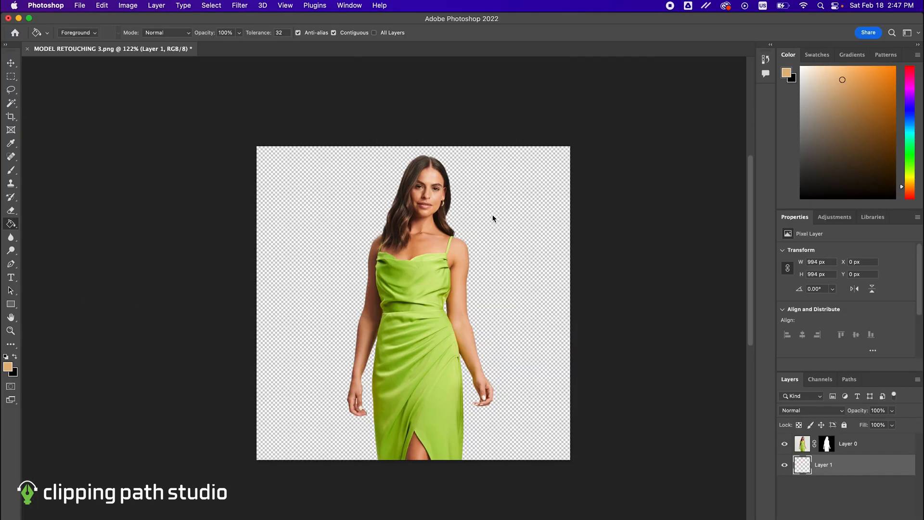
click(826, 168)
- Recolour the background layer behind the model in turn with pink, turquoise, blue and finally yellow
click(913, 72)
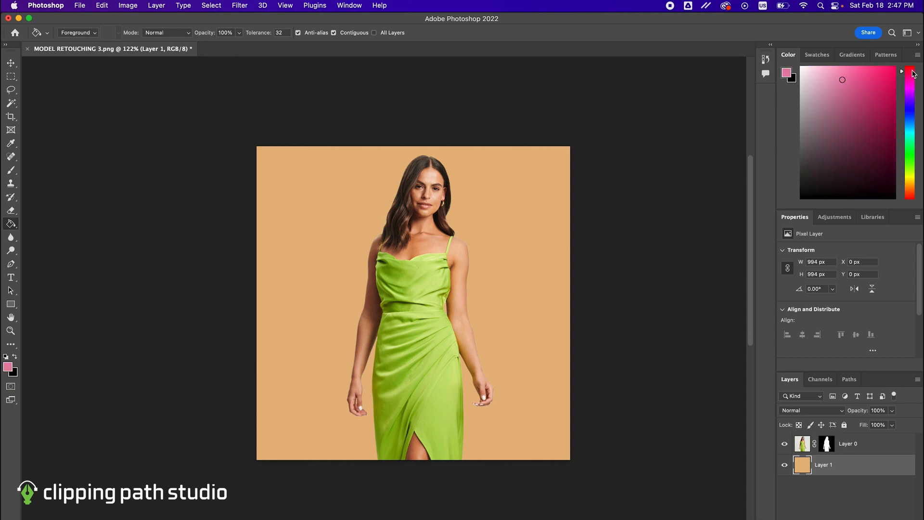
click(540, 197)
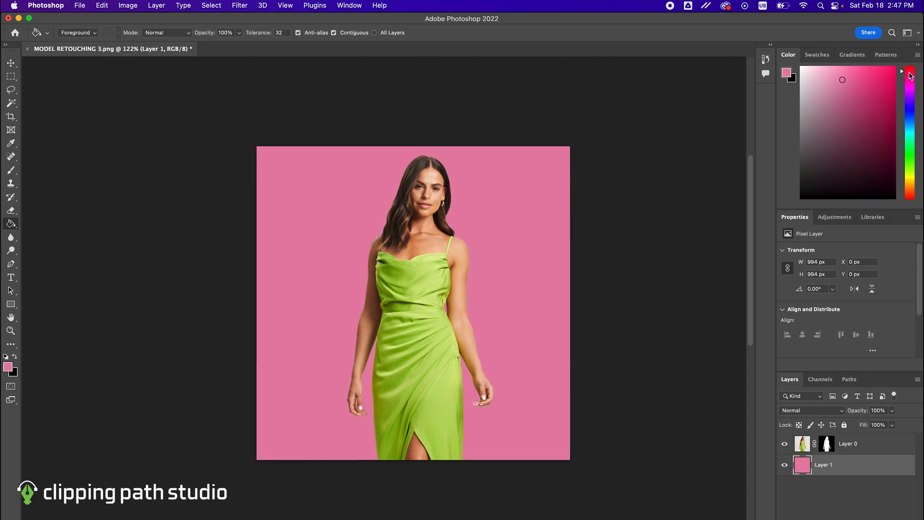
click(910, 134)
click(524, 217)
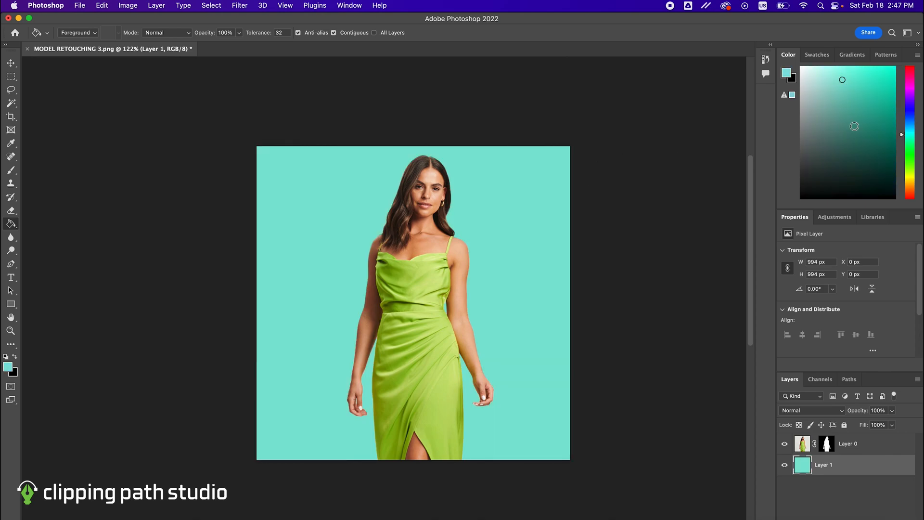
click(909, 116)
click(548, 238)
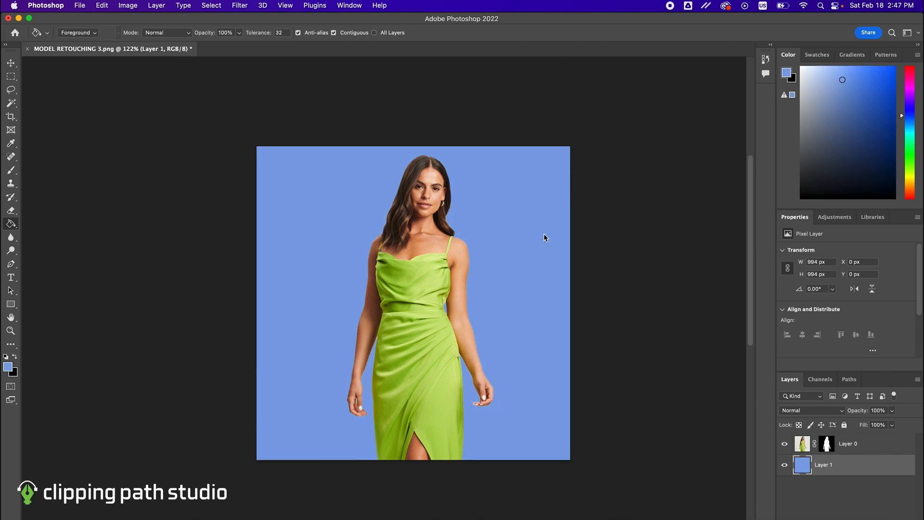
click(910, 178)
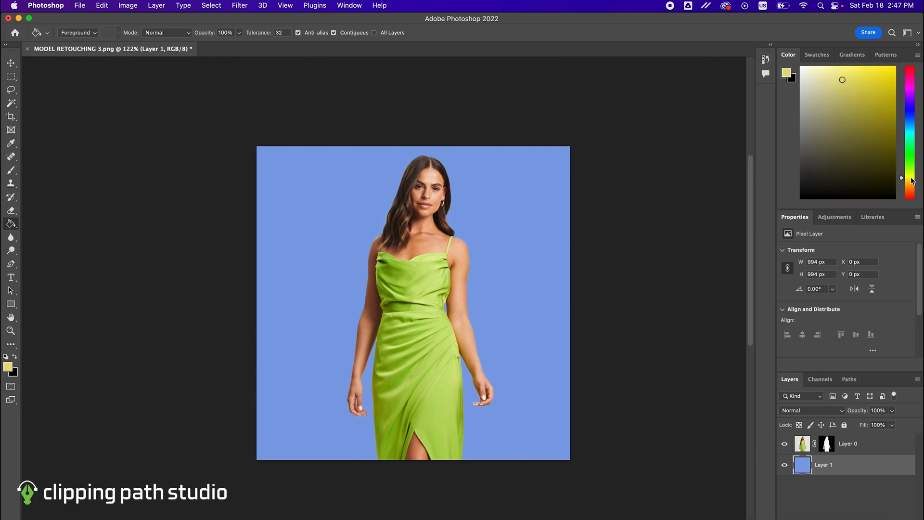
click(512, 232)
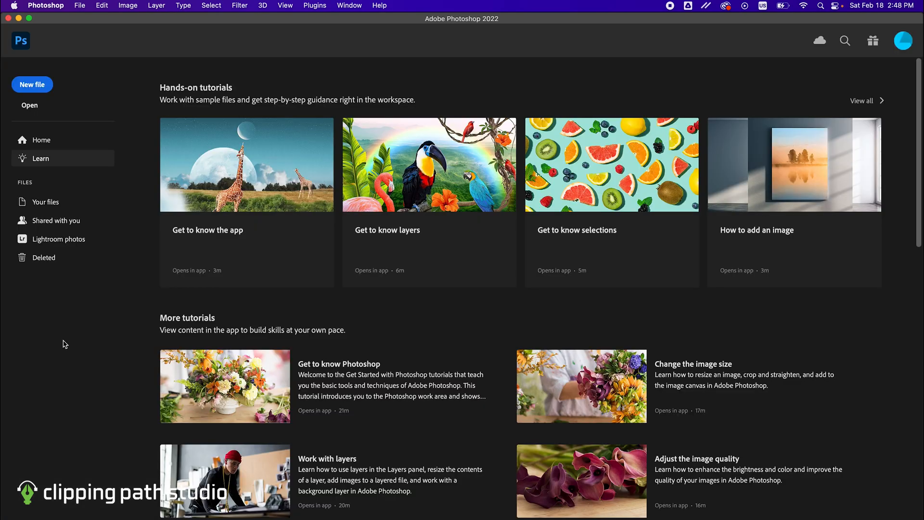
- Open the Clipping Path Studio logo JPG from the Creative Cloud Files folder
click(80, 5)
click(86, 30)
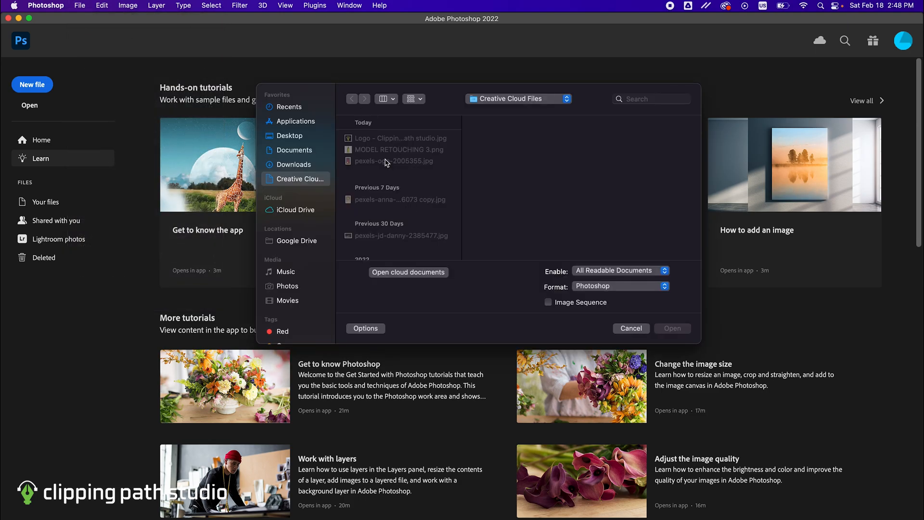
double_click(385, 138)
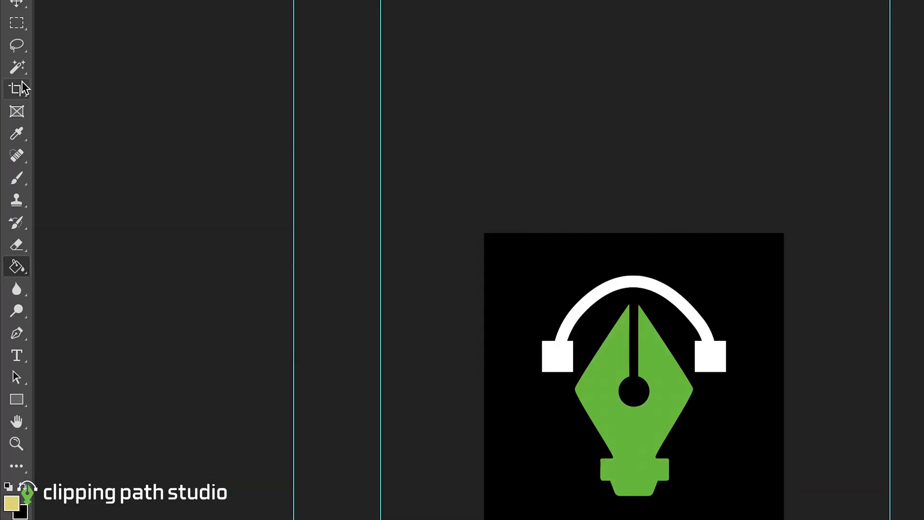
- Select the logo's black background with the Magic Wand tool and invert the selection to the logo artwork
click(17, 67)
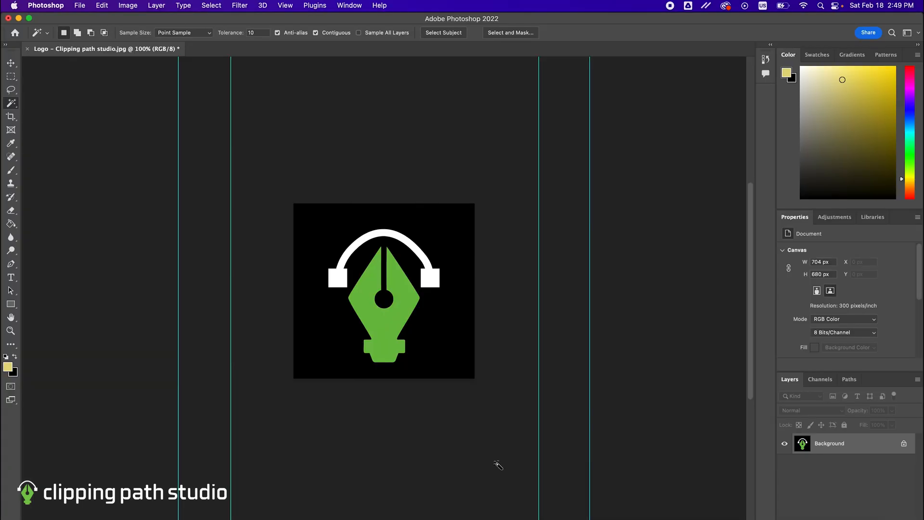
click(428, 328)
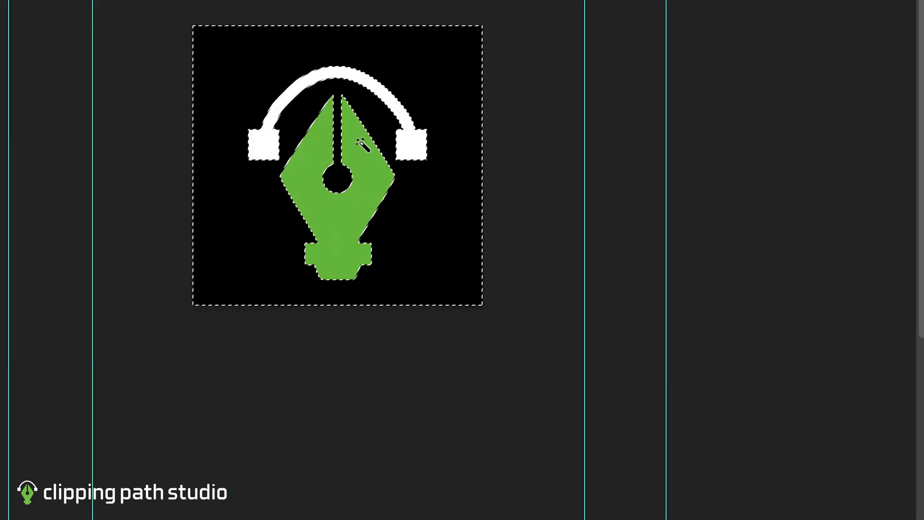
right_click(400, 277)
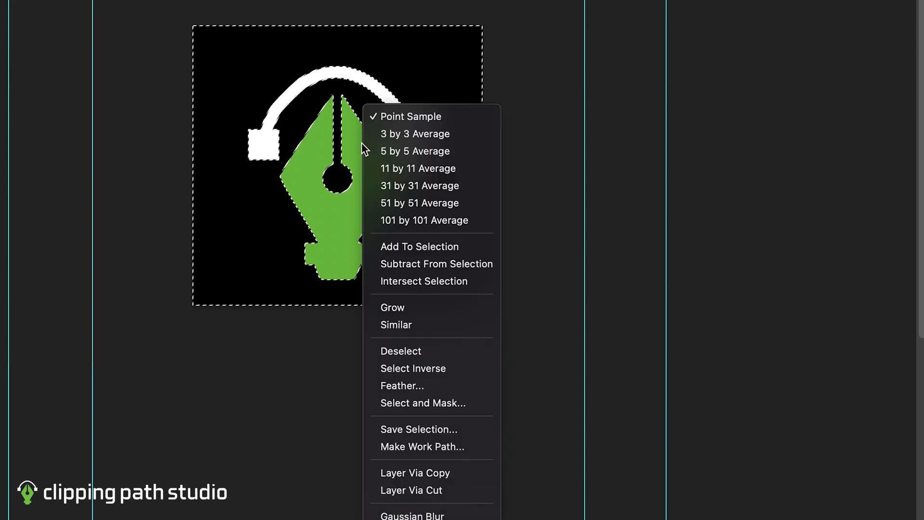
click(413, 369)
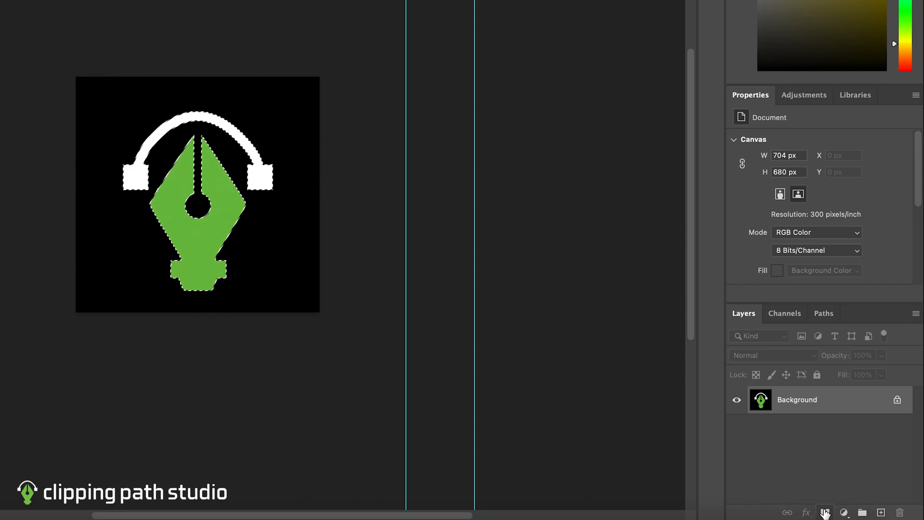
- Hide the logo's black background with a layer mask and add a new empty layer beneath the logo
click(825, 513)
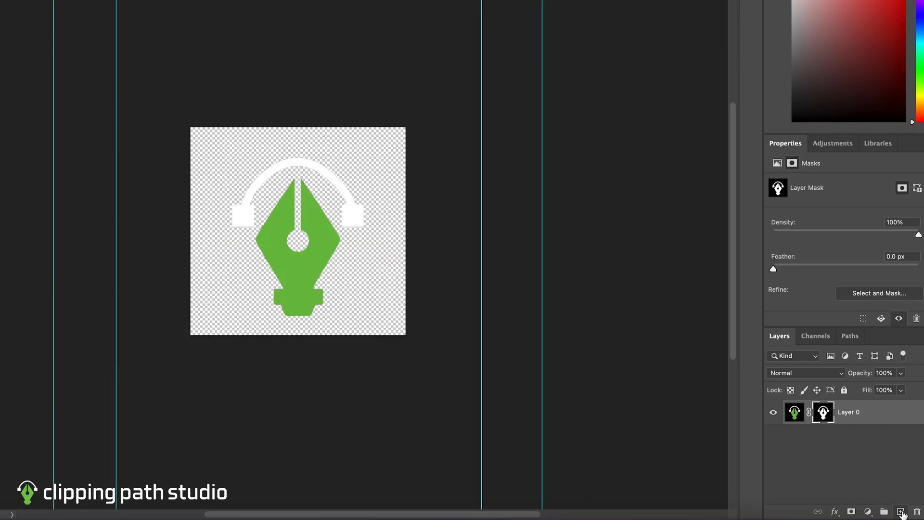
click(901, 513)
drag(879, 417, 878, 450)
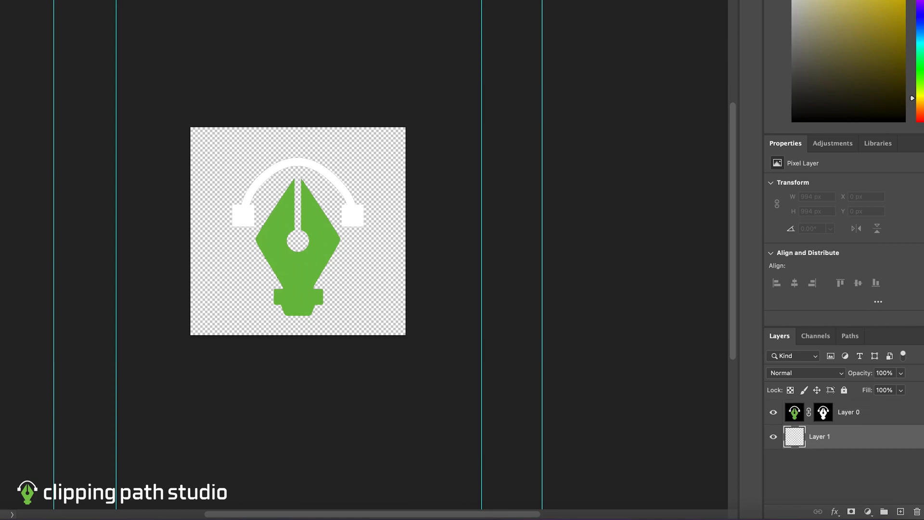
- Fill the whole empty layer behind the logo with dark blue
key(x)
click(384, 285)
key(alt+BackSpace)
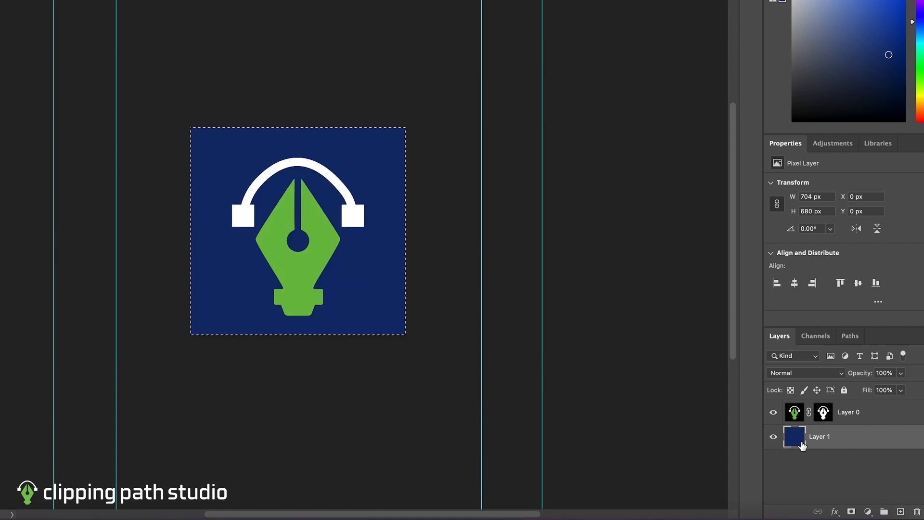
- Recolour the logo's background layer dark red and finally deep indigo
drag(921, 33, 920, 116)
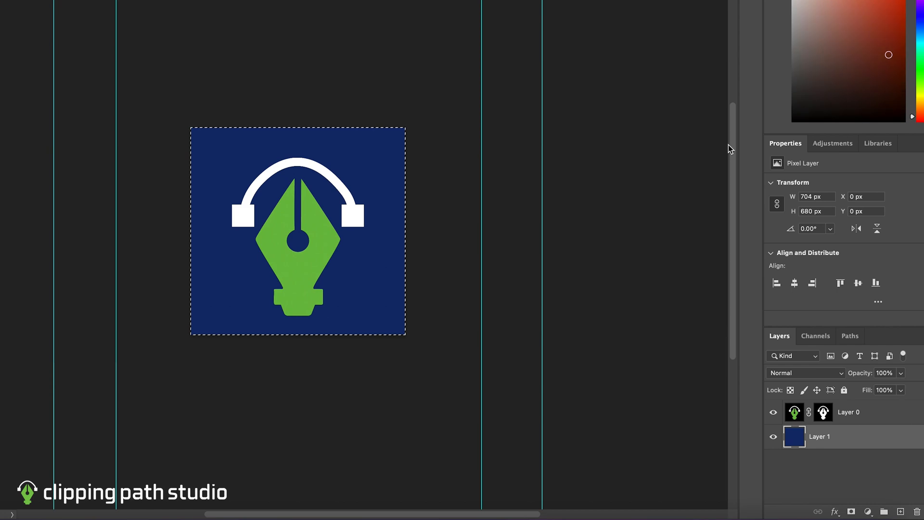
key(alt+BackSpace)
click(921, 10)
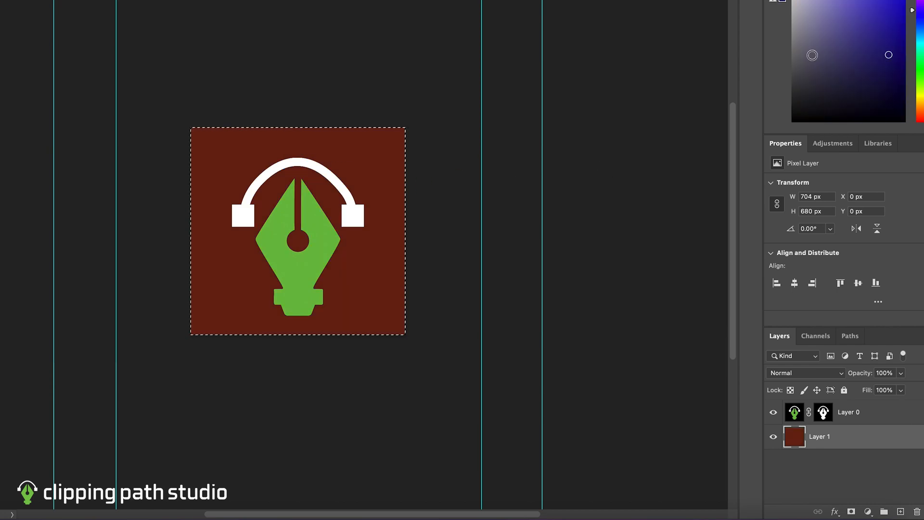
key(alt+BackSpace)
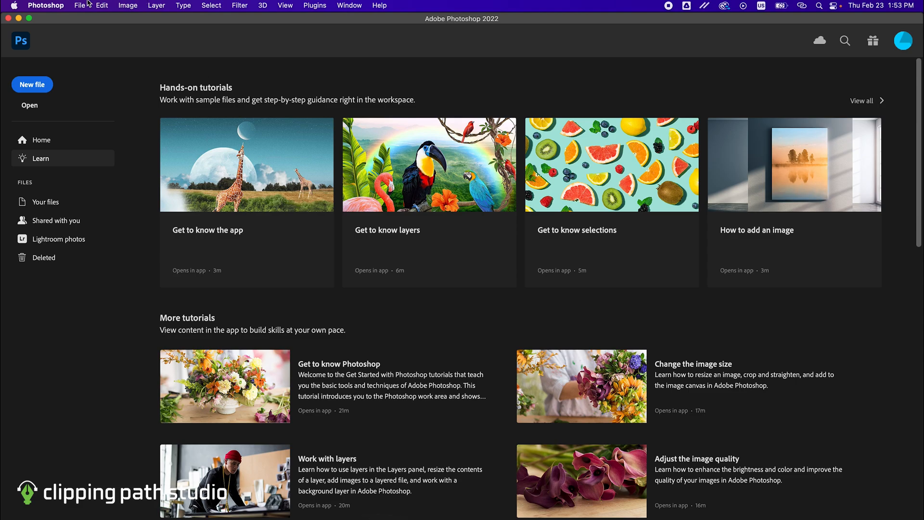
- Open the photo 1.jpg from the Creative Cloud Files folder
click(80, 6)
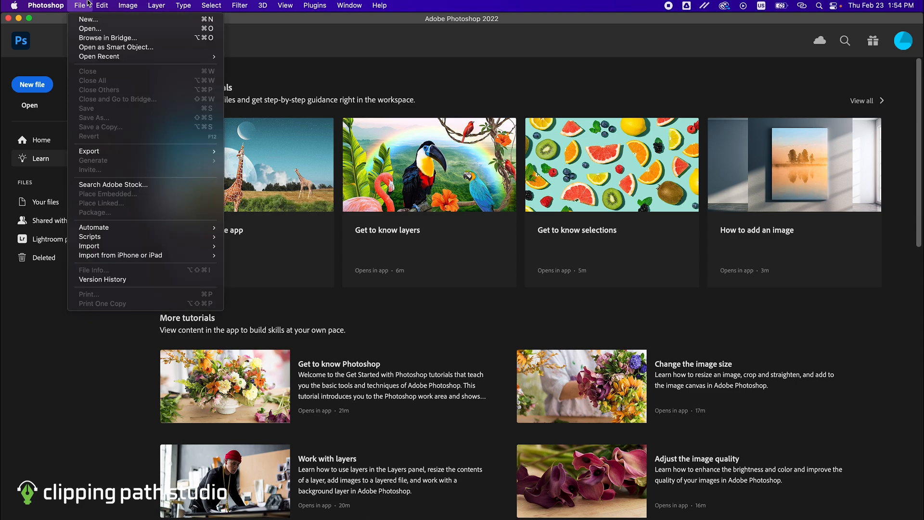
click(88, 30)
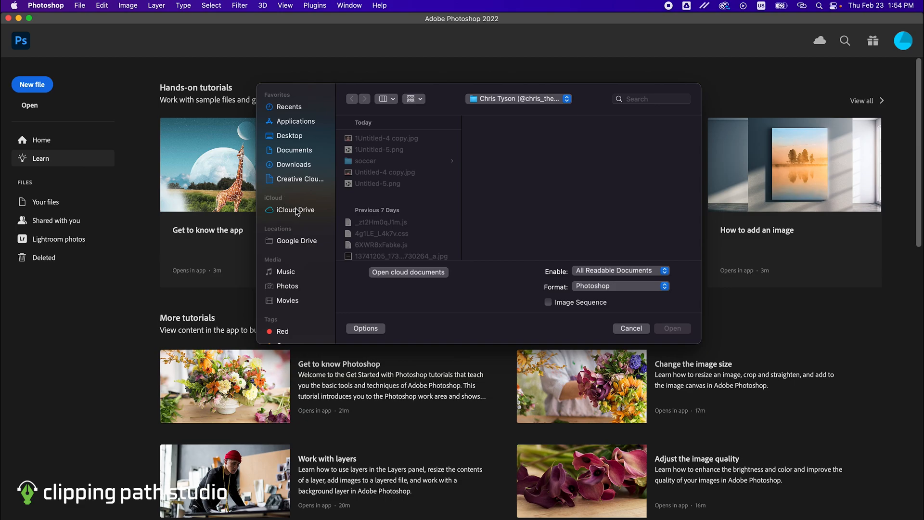
click(297, 180)
double_click(382, 141)
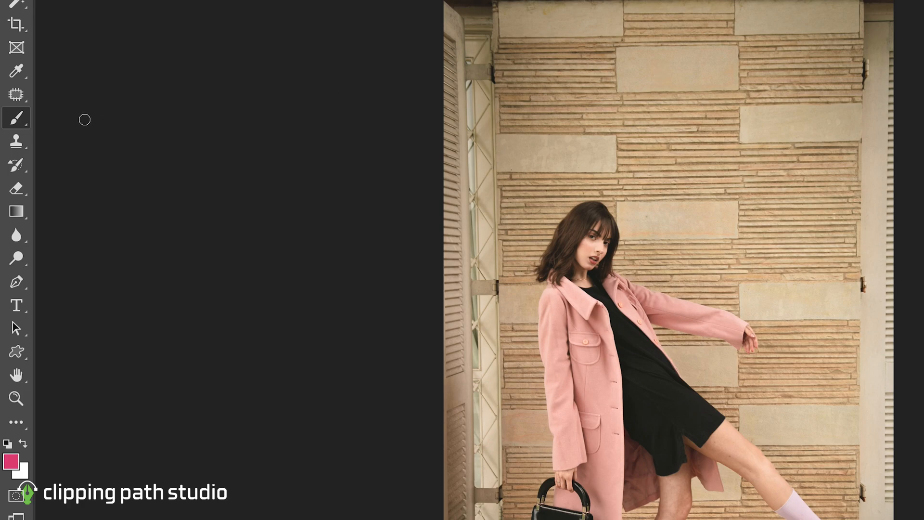
- Activate the Magic Eraser tool and duplicate the Background layer as Background copy
key(e)
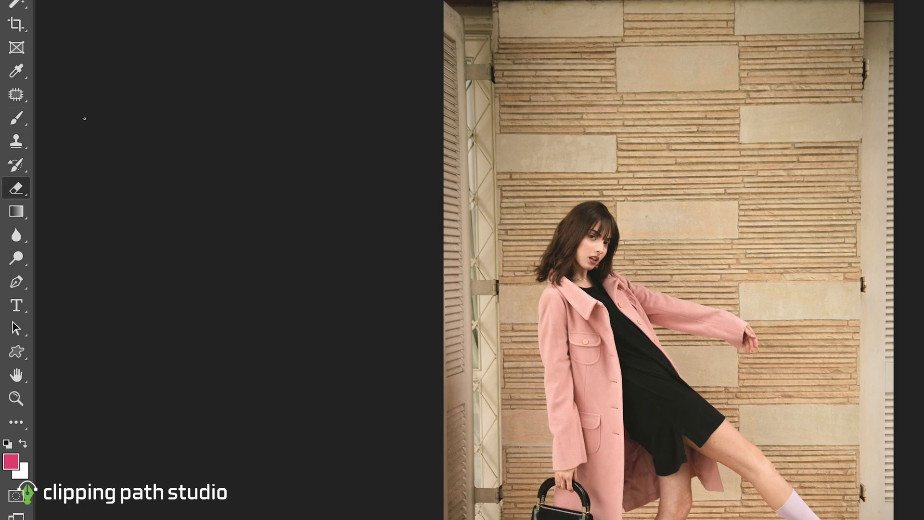
right_click(26, 183)
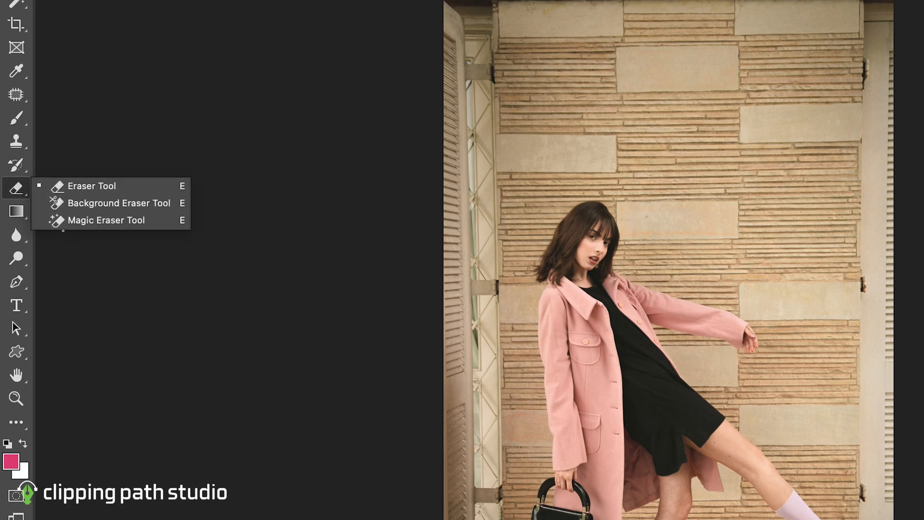
click(66, 223)
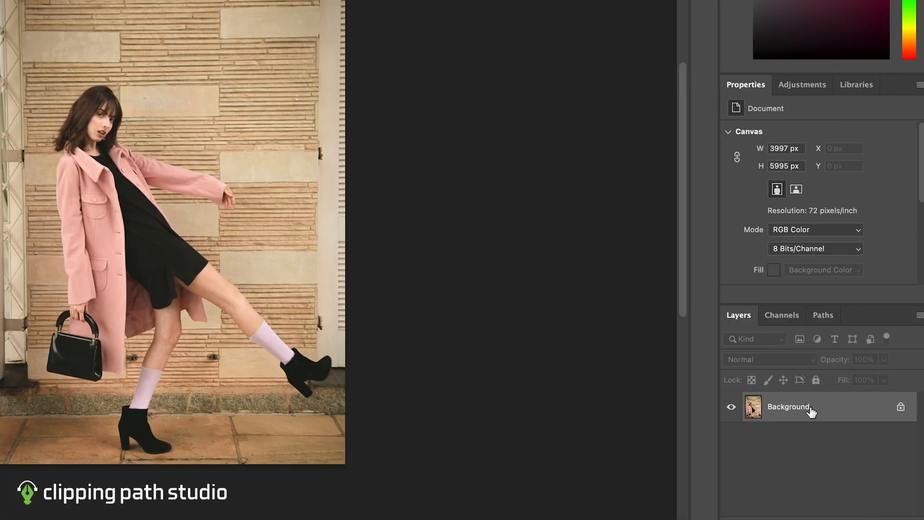
right_click(809, 406)
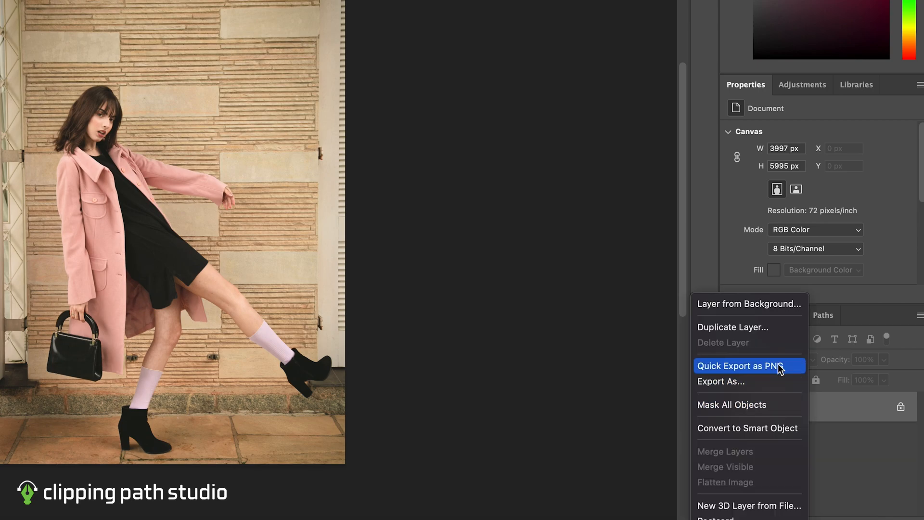
click(774, 333)
key(Return)
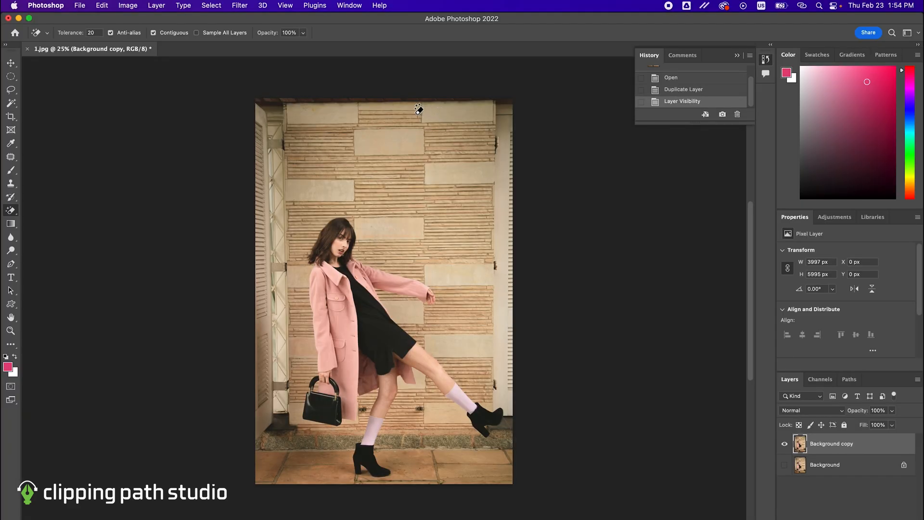
- Erase the wall above the woman and the shutter at the photo's left edge with the Magic Eraser
click(367, 117)
click(361, 118)
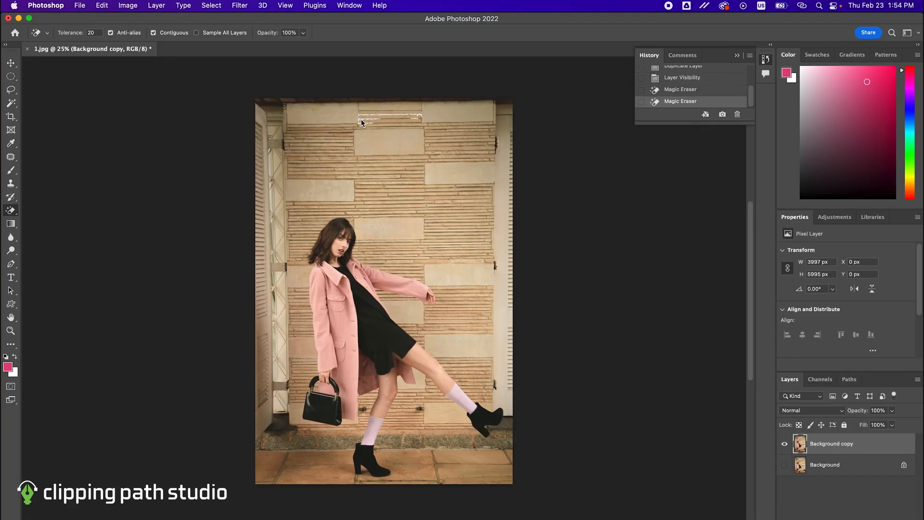
click(302, 125)
click(306, 116)
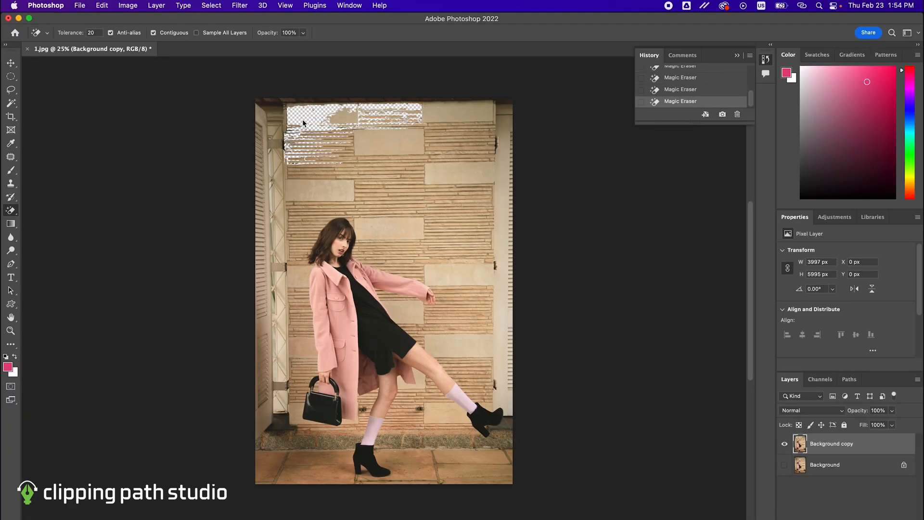
click(359, 138)
click(356, 158)
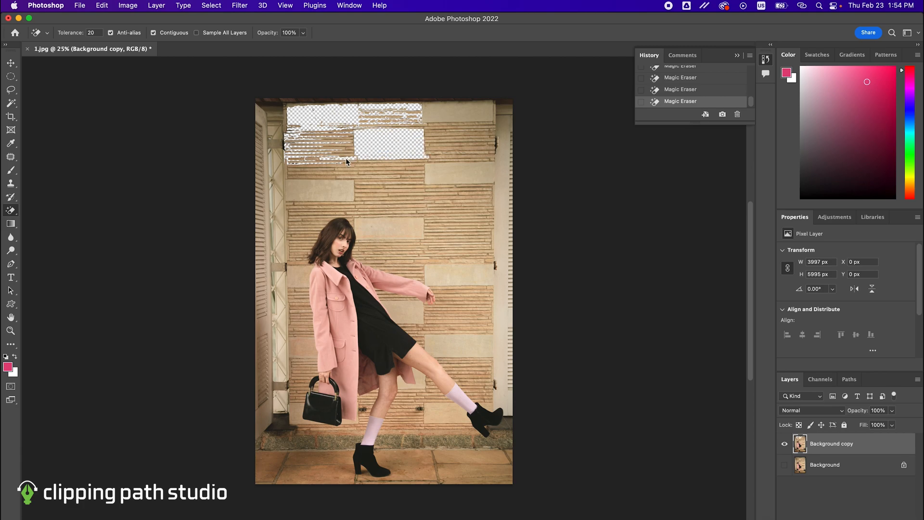
click(375, 193)
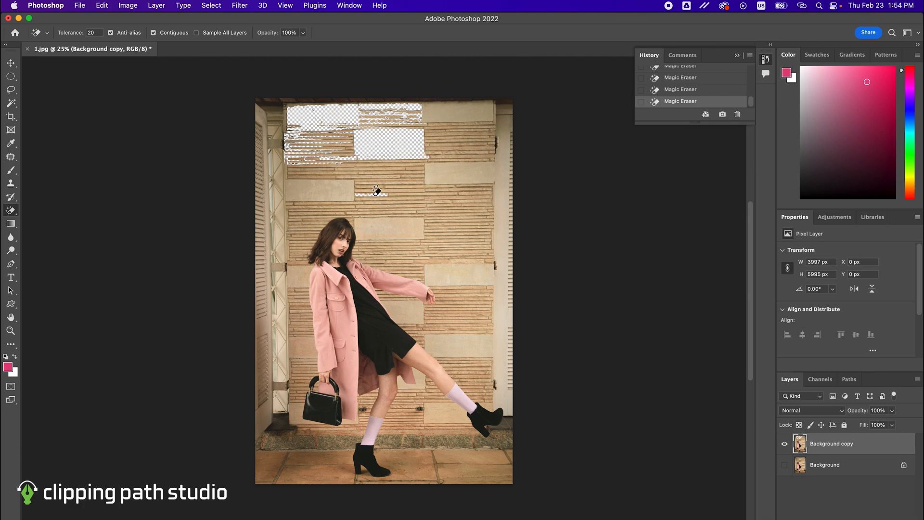
click(342, 186)
click(296, 186)
click(268, 157)
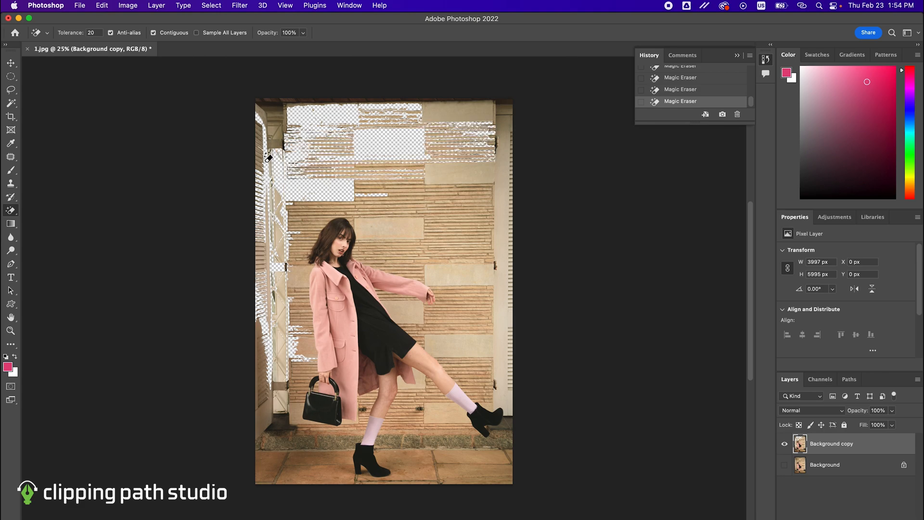
- Erase the wall blocks and shutter on the woman's right-hand side of the photo, up to the upper right corner
click(439, 202)
click(460, 275)
click(474, 310)
key(super+z)
click(439, 314)
click(449, 323)
click(506, 149)
click(461, 113)
click(380, 116)
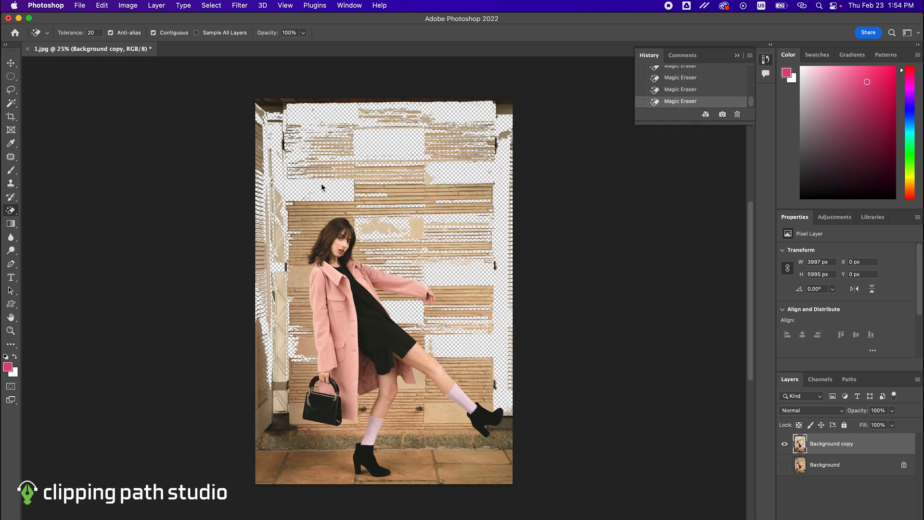
- Magic-erase the remaining wall areas between the left shutter and the woman's coat and handbag
click(308, 226)
click(294, 274)
click(300, 320)
click(302, 347)
click(298, 414)
- Erase the pavement around the woman's feet and the wall area inside the handbag's handle
click(311, 459)
click(332, 471)
click(423, 469)
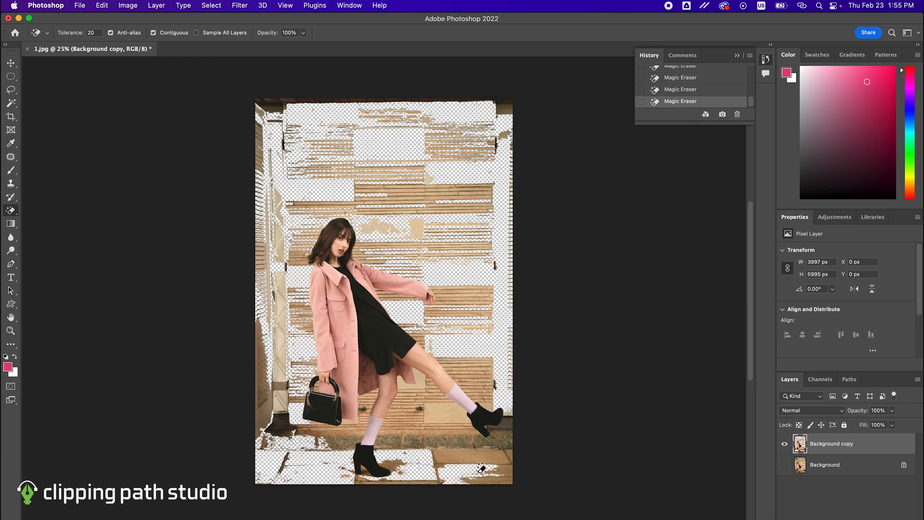
click(462, 457)
click(414, 433)
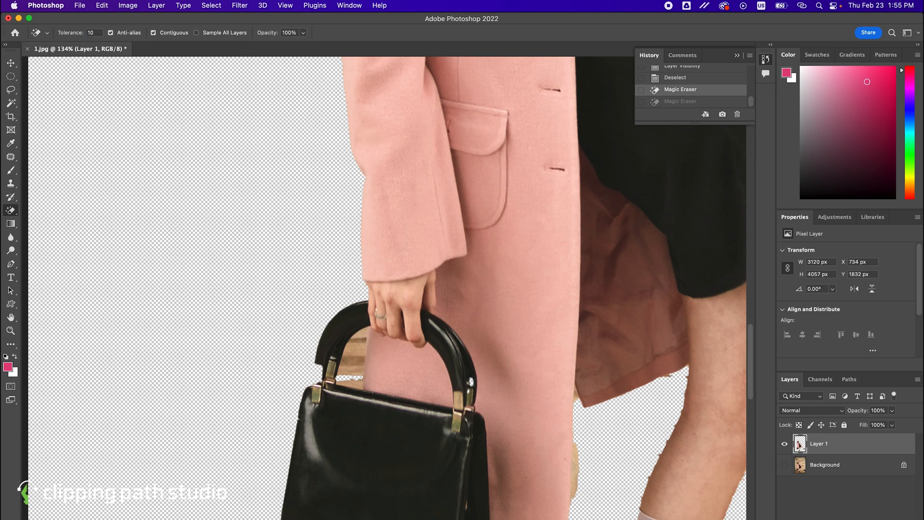
click(350, 379)
click(355, 362)
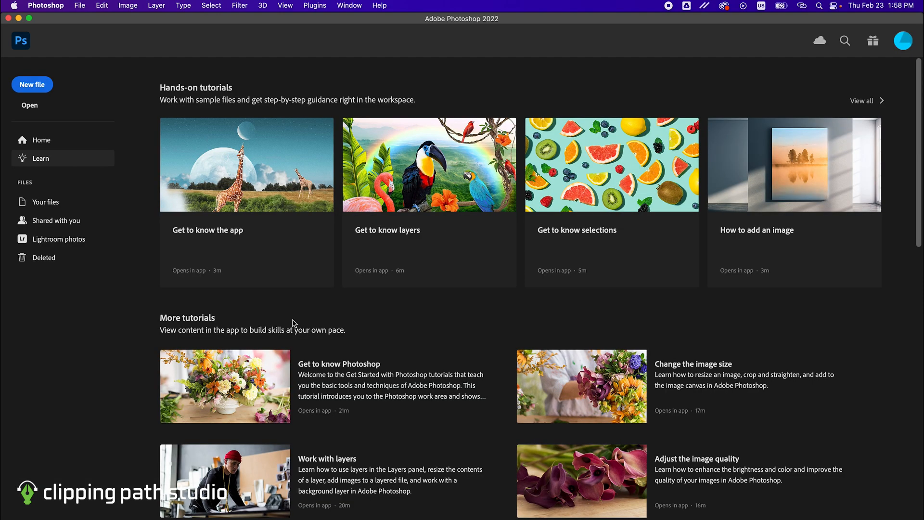
- Open the photo 2.jpg
click(79, 4)
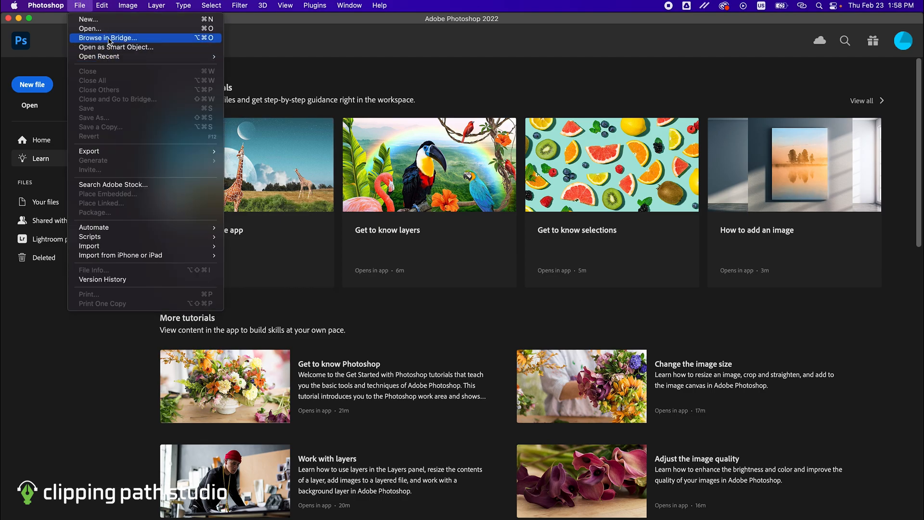
click(104, 29)
double_click(365, 147)
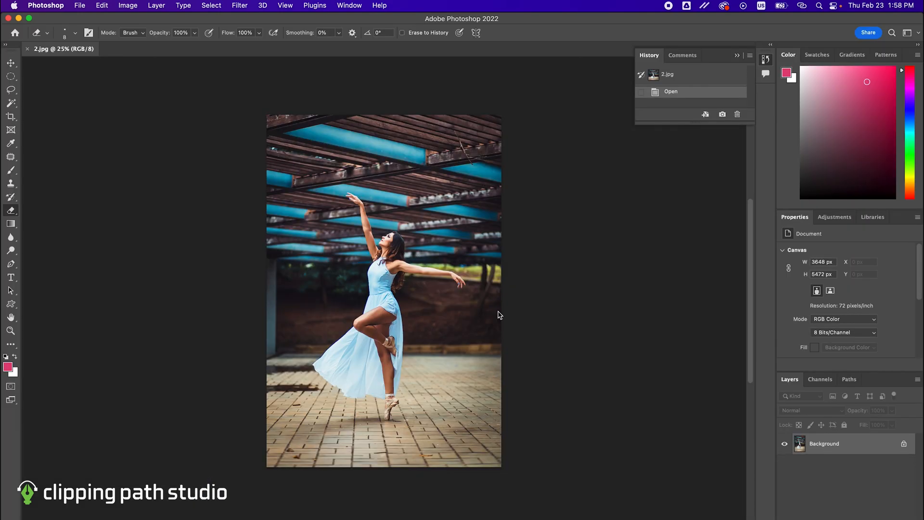
- Activate the Background Eraser tool and duplicate the Background layer of the dancer photo
click(15, 210)
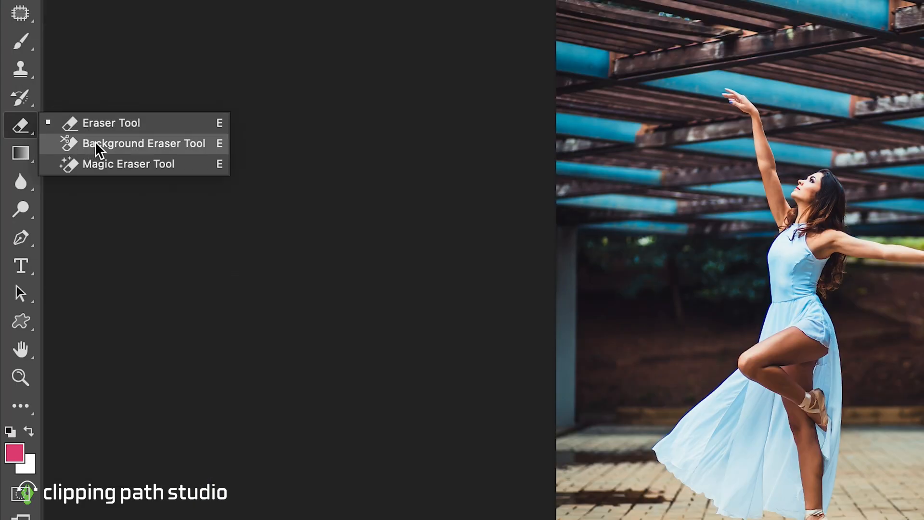
click(95, 143)
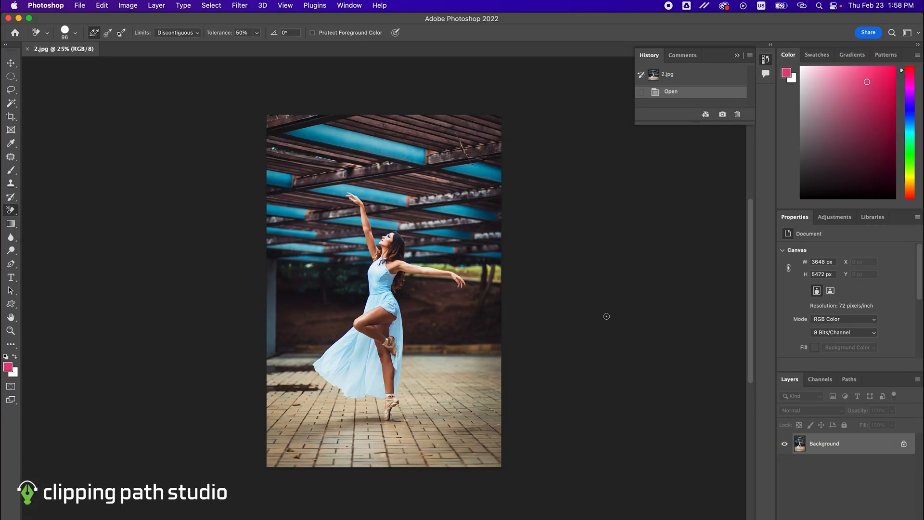
right_click(847, 453)
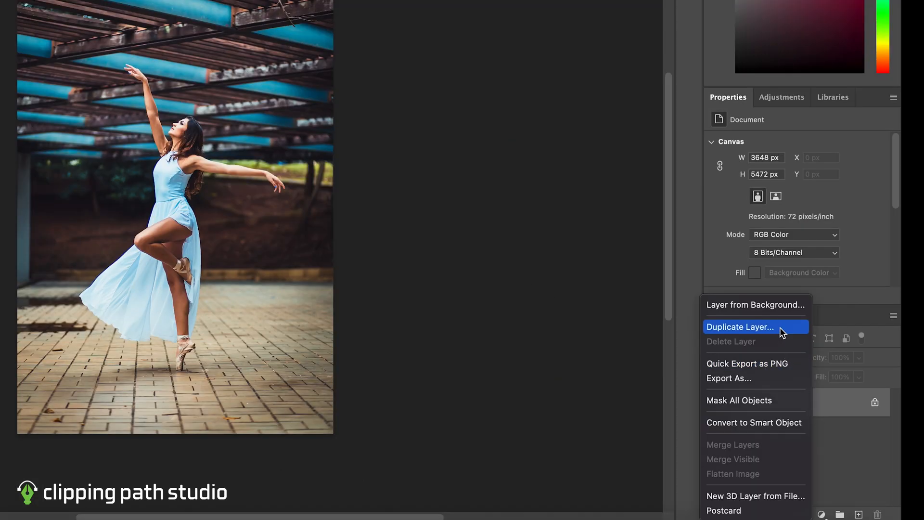
click(780, 327)
key(Return)
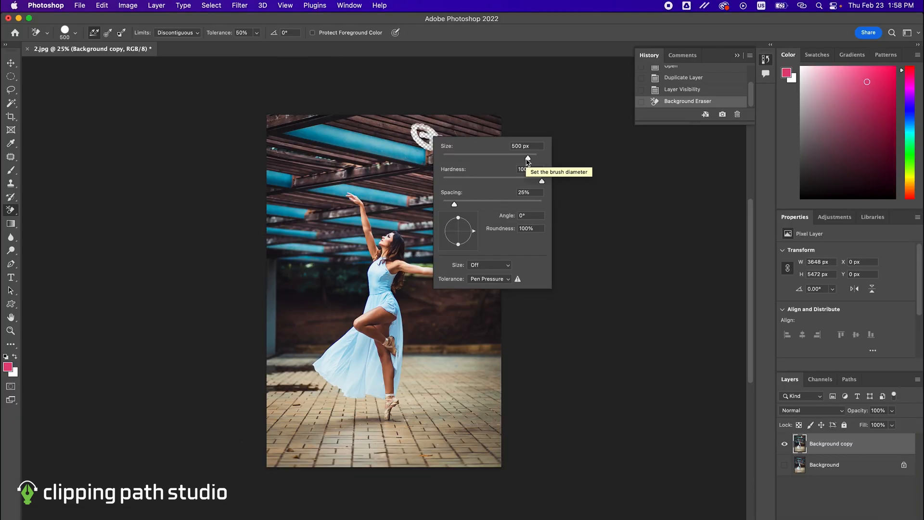
- Set the Background Eraser's brush size to 504 px and erase the roof beams along the photo's upper and left edges
drag(528, 162, 529, 160)
mouse_move(439, 115)
mouse_down()
mouse_move(378, 130)
mouse_move(307, 109)
mouse_move(398, 145)
mouse_move(259, 110)
mouse_move(277, 151)
mouse_move(319, 143)
mouse_move(303, 165)
mouse_move(318, 171)
mouse_move(306, 207)
mouse_move(294, 210)
mouse_move(302, 194)
mouse_move(280, 161)
mouse_move(297, 177)
mouse_move(250, 225)
mouse_move(269, 234)
mouse_move(297, 216)
mouse_move(284, 215)
mouse_move(272, 198)
mouse_move(257, 125)
mouse_move(268, 154)
mouse_move(268, 139)
mouse_move(294, 169)
mouse_move(334, 151)
mouse_move(324, 145)
mouse_move(327, 169)
mouse_move(324, 159)
mouse_move(340, 153)
mouse_move(380, 160)
mouse_move(476, 126)
mouse_move(496, 140)
mouse_move(467, 102)
mouse_move(433, 154)
mouse_up()
mouse_move(285, 159)
mouse_down()
mouse_move(274, 379)
mouse_move(319, 450)
mouse_move(526, 442)
mouse_move(478, 340)
mouse_move(427, 409)
mouse_move(350, 448)
mouse_move(289, 239)
mouse_up()
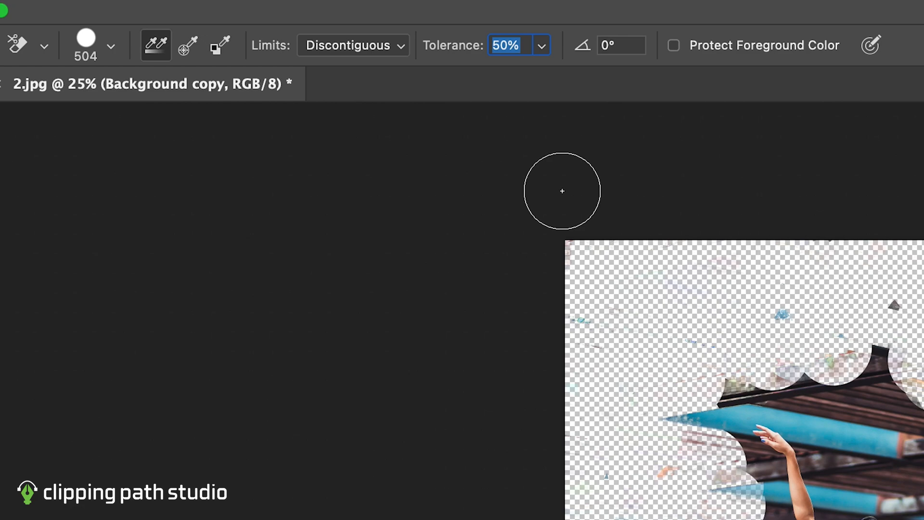
- Set the eraser limits to Contiguous at 50% tolerance and erase more background on both sides of the dancer
key(Return)
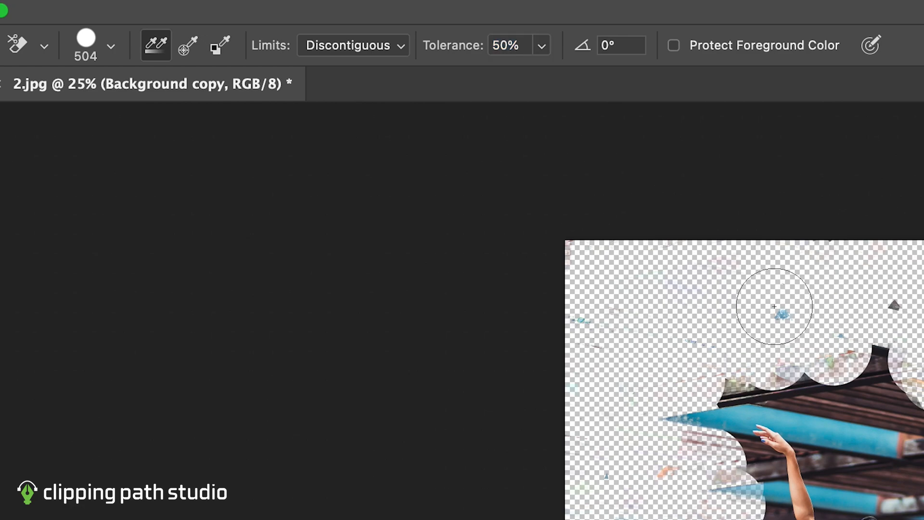
click(374, 54)
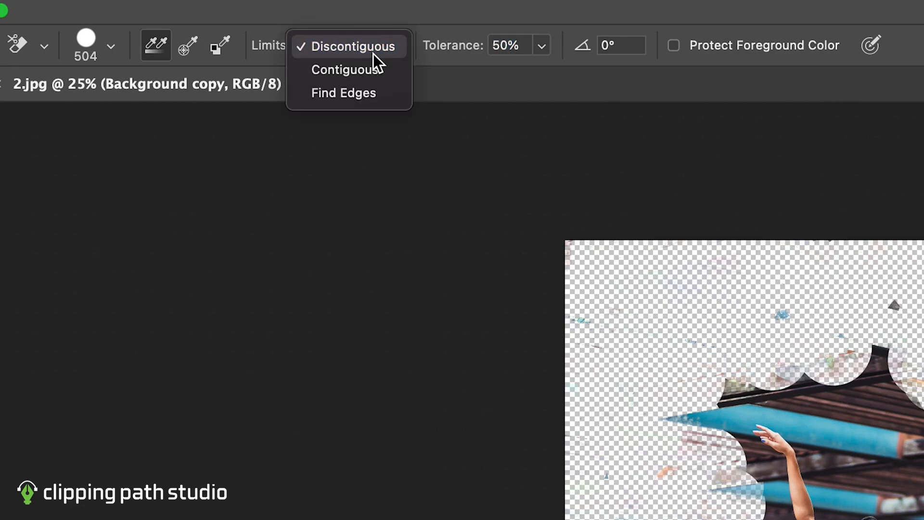
click(374, 79)
mouse_move(399, 178)
mouse_down()
mouse_move(424, 208)
mouse_move(449, 232)
mouse_move(489, 245)
mouse_up()
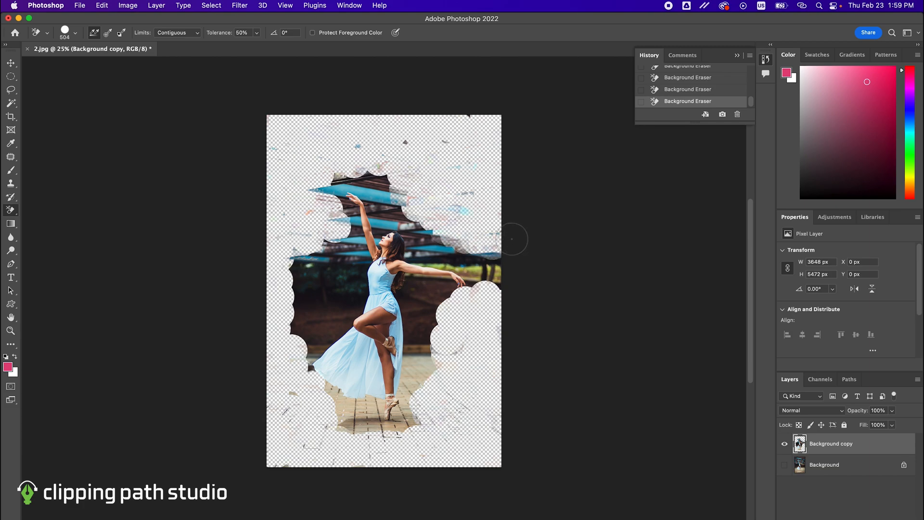
mouse_move(483, 250)
mouse_down()
mouse_move(499, 290)
mouse_move(493, 242)
mouse_move(499, 296)
mouse_move(428, 241)
mouse_up()
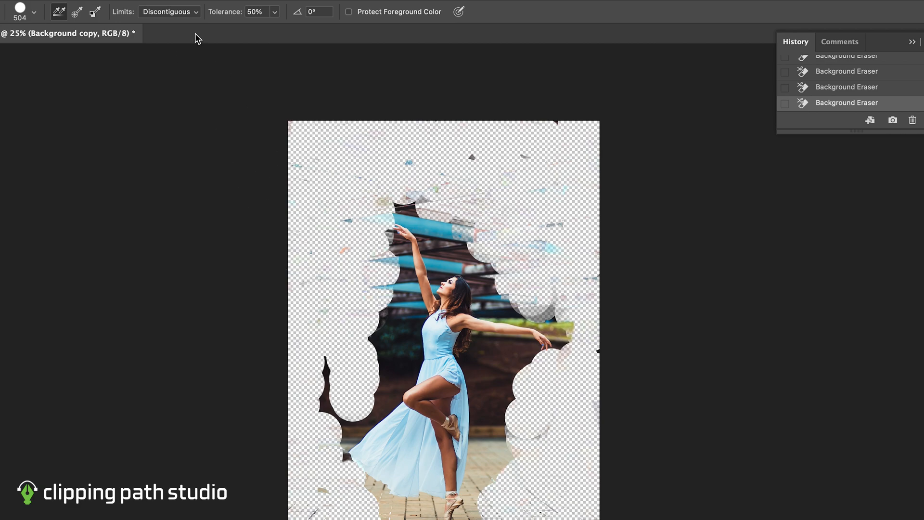
mouse_move(291, 215)
mouse_down()
mouse_move(325, 377)
mouse_move(326, 368)
mouse_move(332, 429)
mouse_up()
- Set the Background Eraser limits to Find Edges and erase the background along the edge of the dancer's dress
click(168, 12)
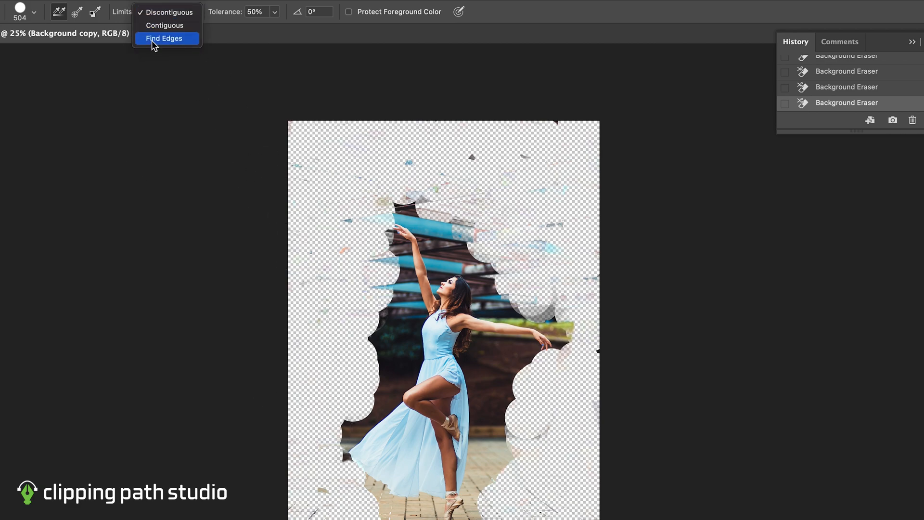
click(153, 40)
mouse_move(356, 428)
mouse_down()
mouse_move(385, 417)
mouse_move(349, 440)
mouse_move(394, 400)
mouse_move(390, 378)
mouse_move(404, 381)
mouse_move(403, 372)
mouse_up()
right_click(364, 432)
click(364, 432)
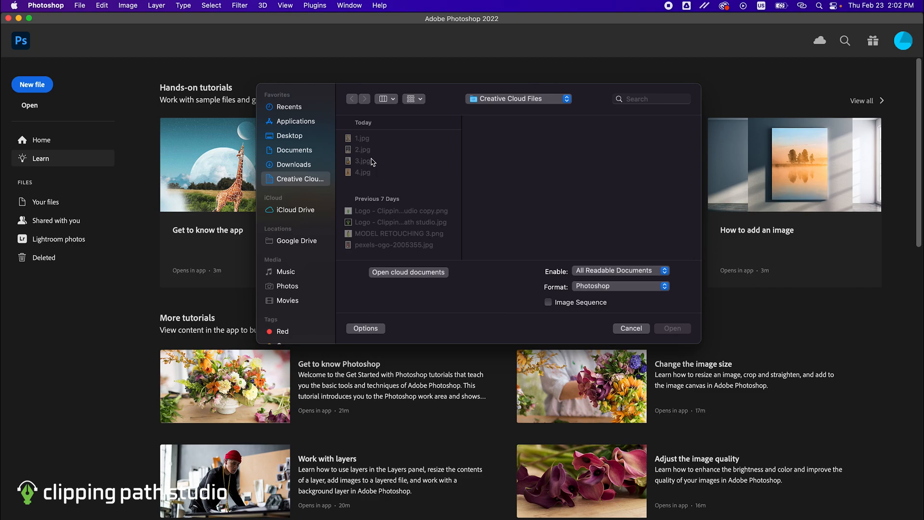
- Open the photo 3.jpg and activate the standard Lasso tool
double_click(371, 161)
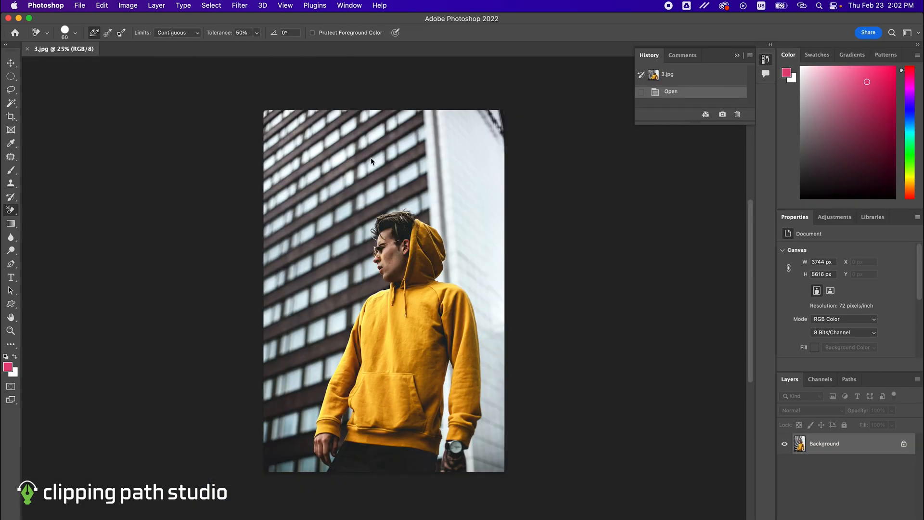
key(l)
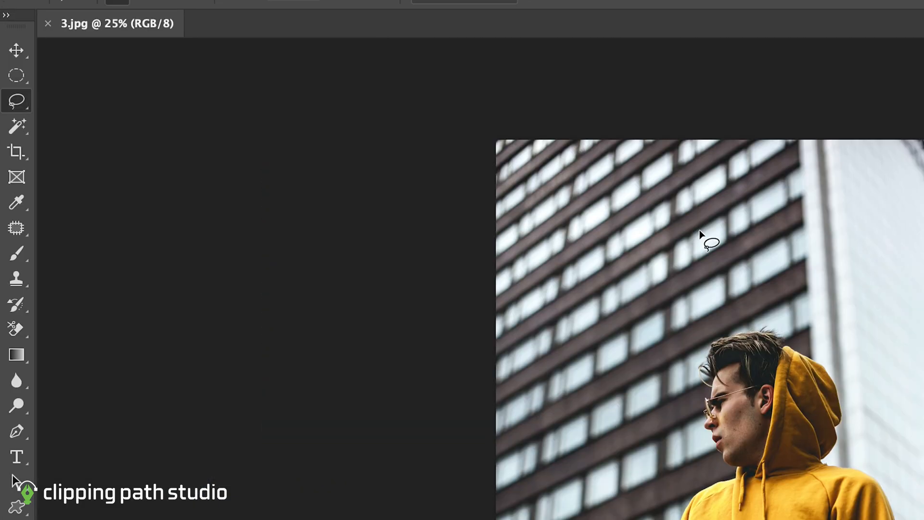
right_click(17, 100)
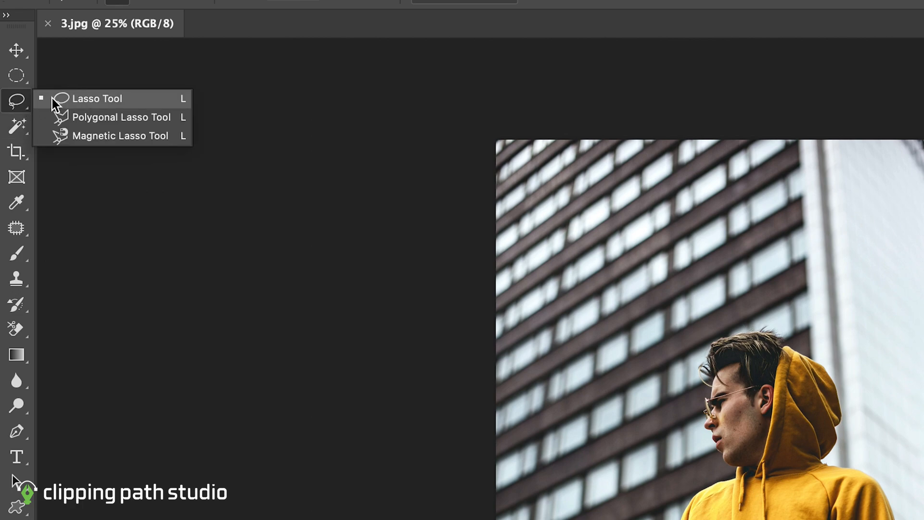
click(97, 99)
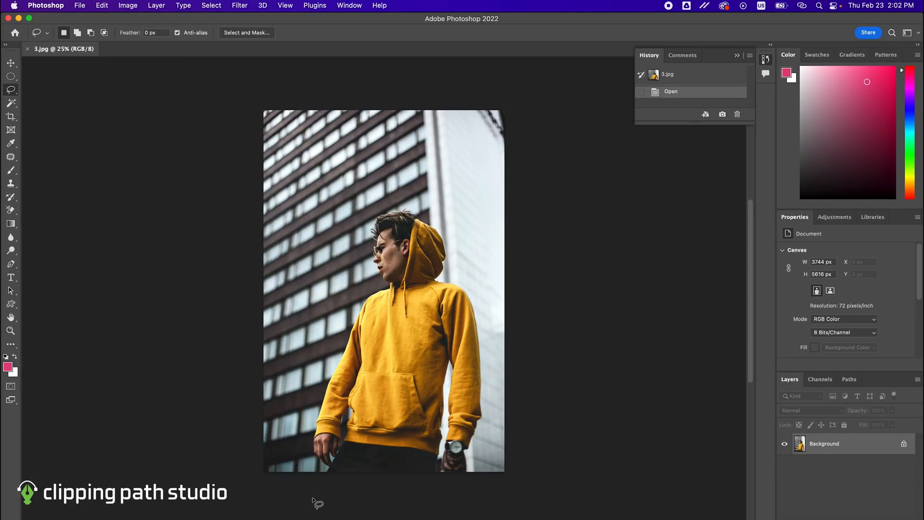
- Duplicate the Background layer of the yellow hoodie photo as Background copy
scroll(402, 500, up, 2)
scroll(391, 494, up, 5)
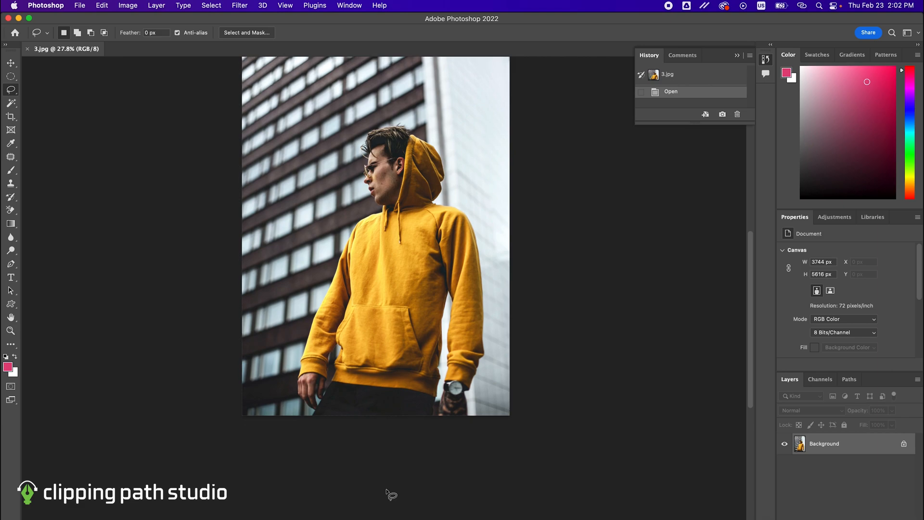
scroll(391, 494, up, 2)
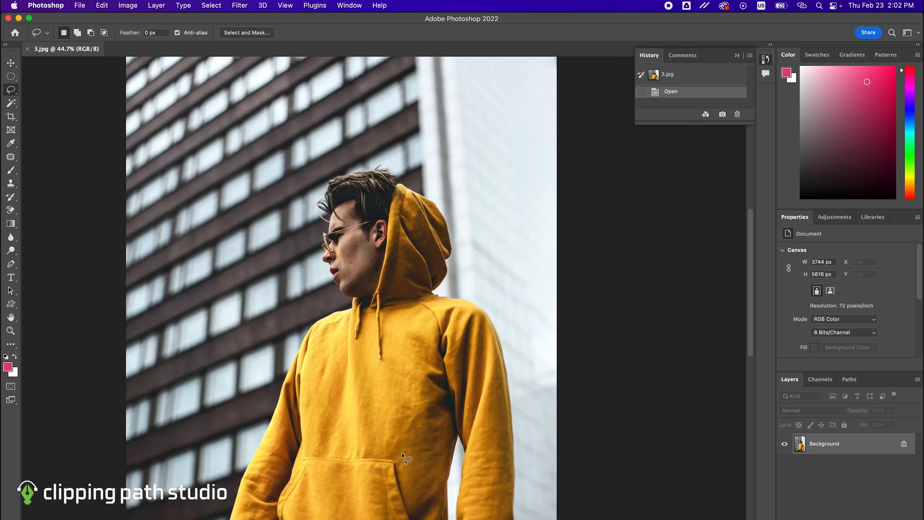
scroll(443, 418, up, 3)
scroll(422, 414, up, 4)
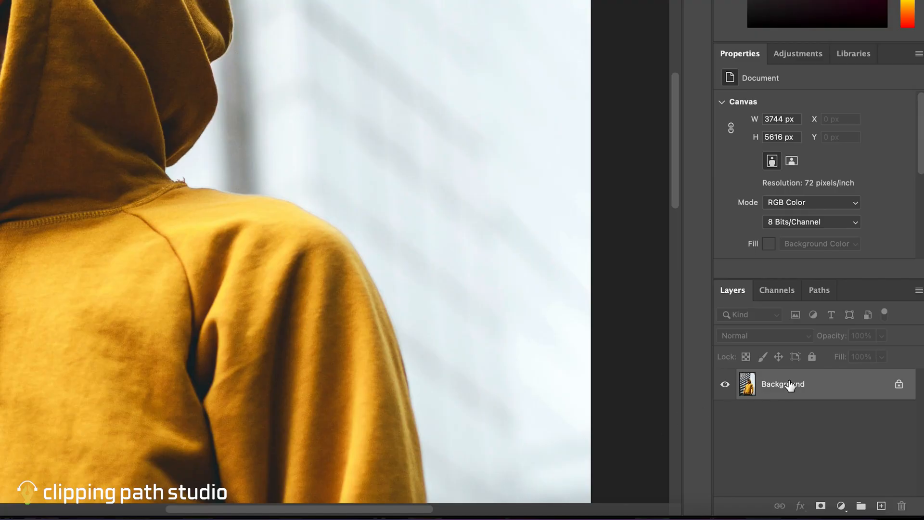
right_click(790, 385)
click(820, 302)
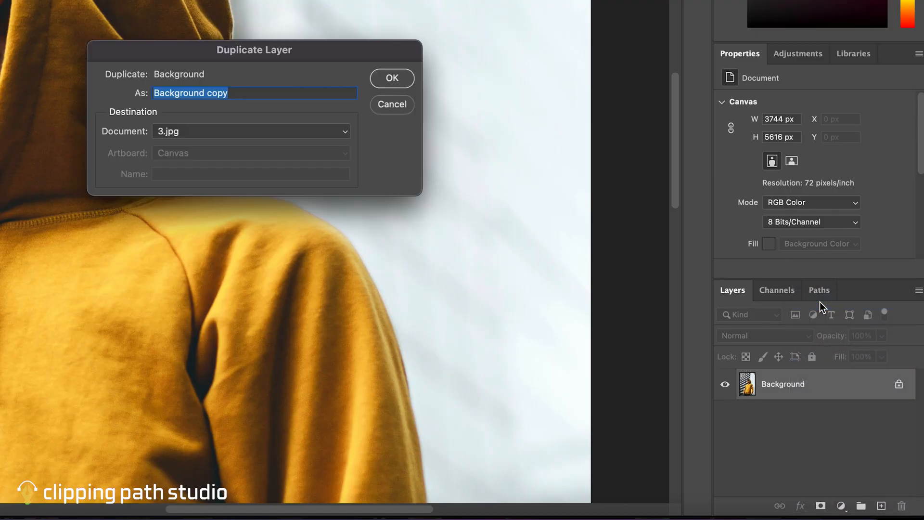
key(Return)
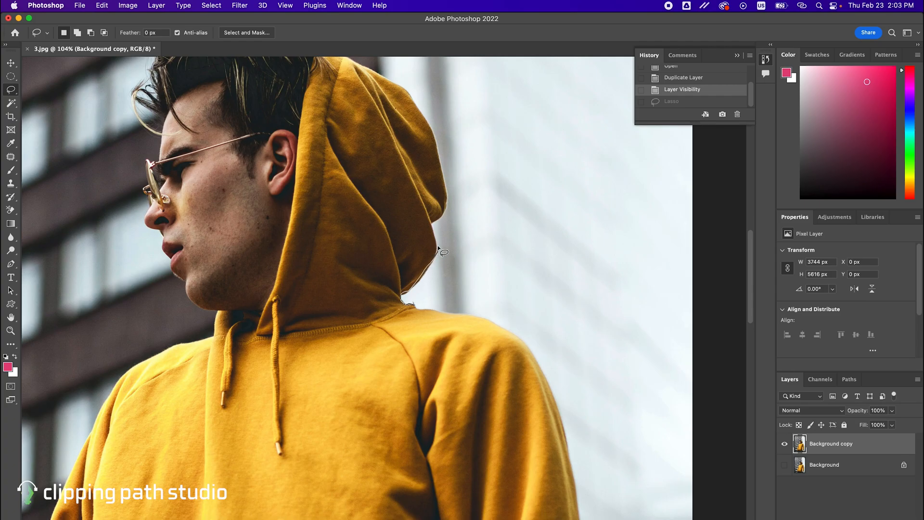
- Outline the background beside the yellow hood with the Lasso tool, subtracting and adding areas along the hood and shoulder edge
drag(439, 250, 431, 252)
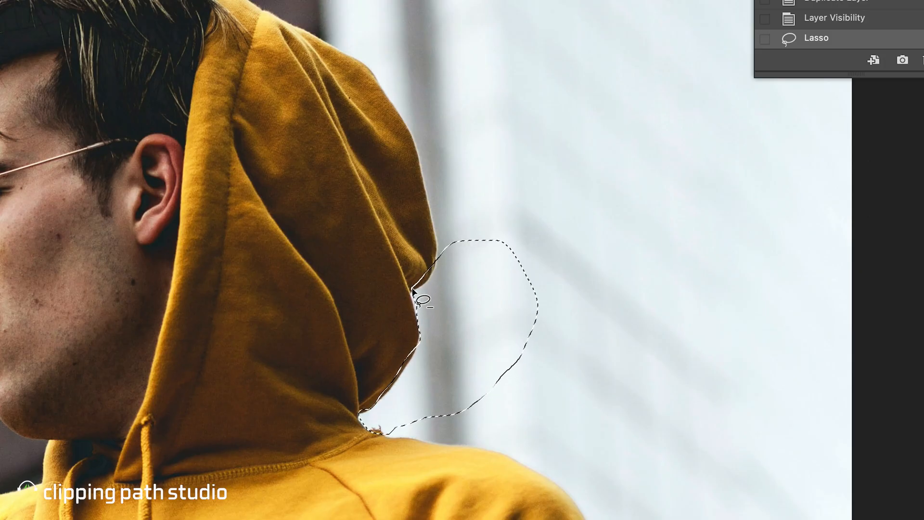
mouse_move(413, 285)
mouse_down()
mouse_move(415, 295)
mouse_move(428, 288)
mouse_move(431, 242)
mouse_move(399, 291)
mouse_up()
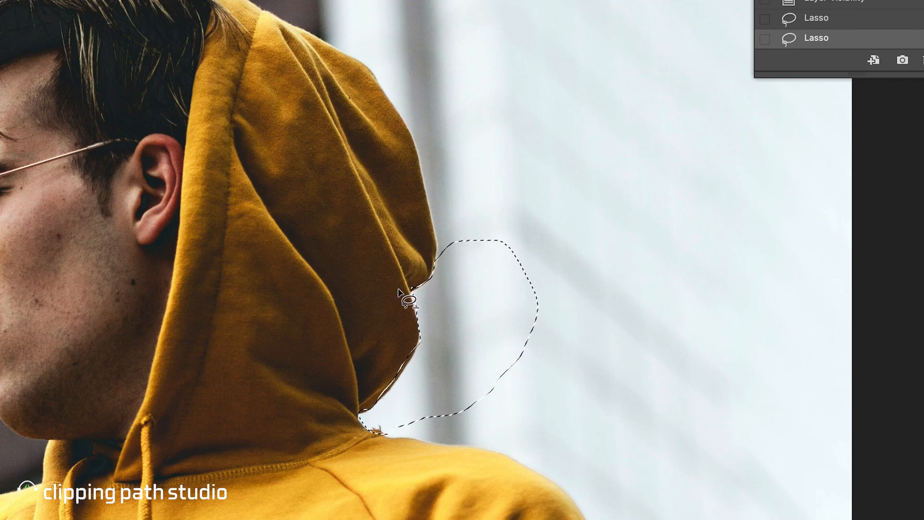
scroll(392, 388, down, 3)
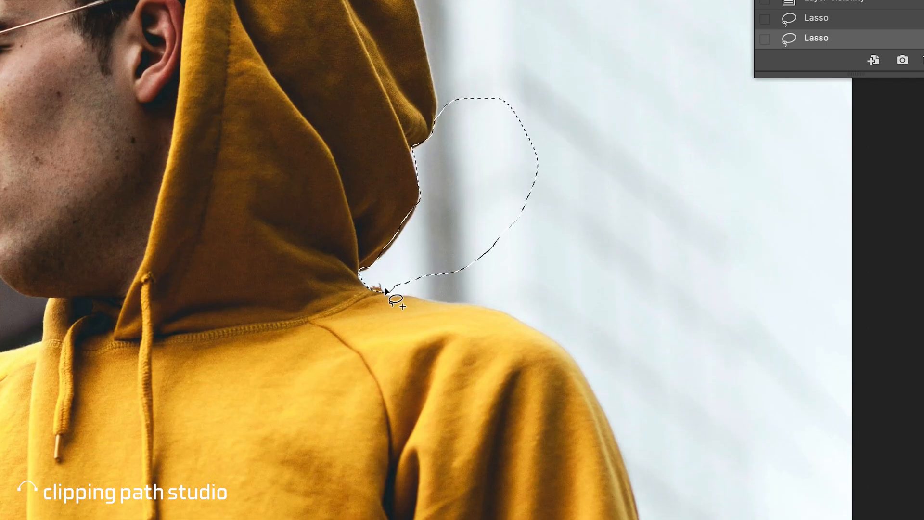
drag(385, 290, 428, 301)
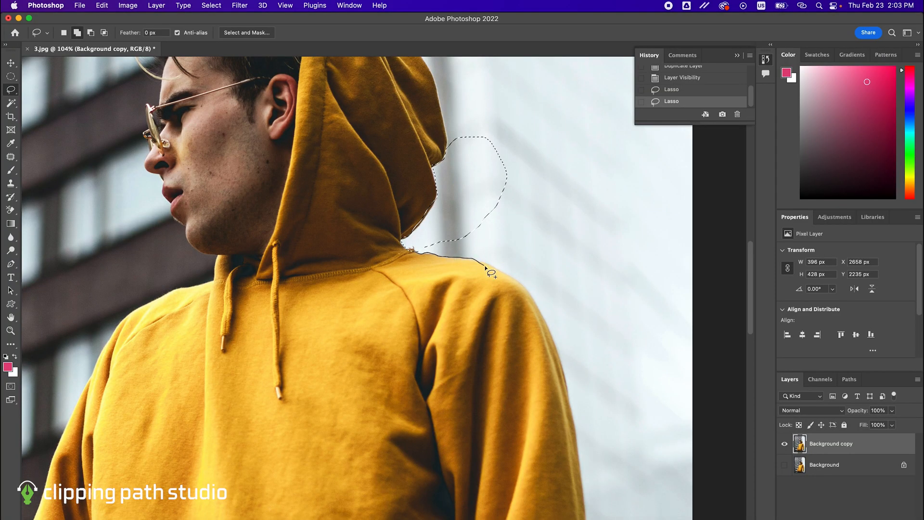
drag(485, 266, 489, 267)
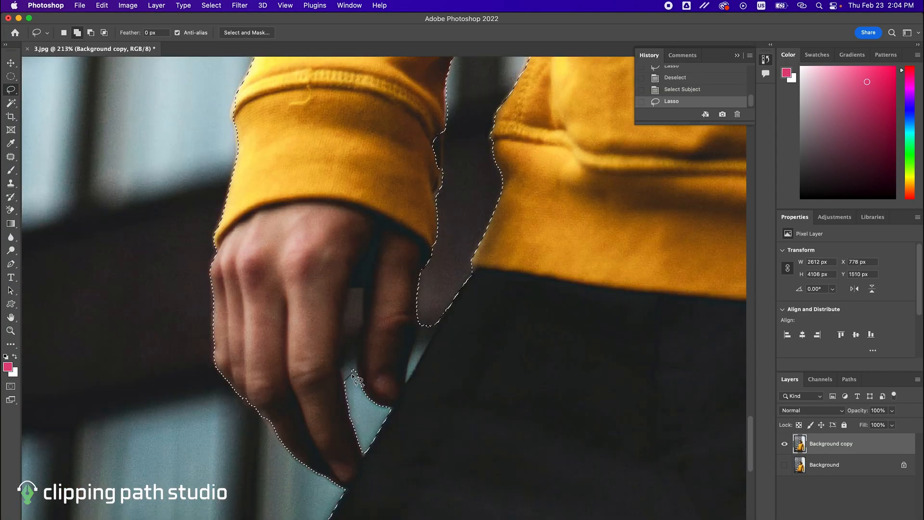
key(super+z)
- Subtract the background gaps between the fingers and beside the hand from the subject selection with the Lasso tool
mouse_move(344, 382)
mouse_down()
mouse_move(352, 286)
mouse_move(361, 289)
mouse_move(361, 325)
mouse_up()
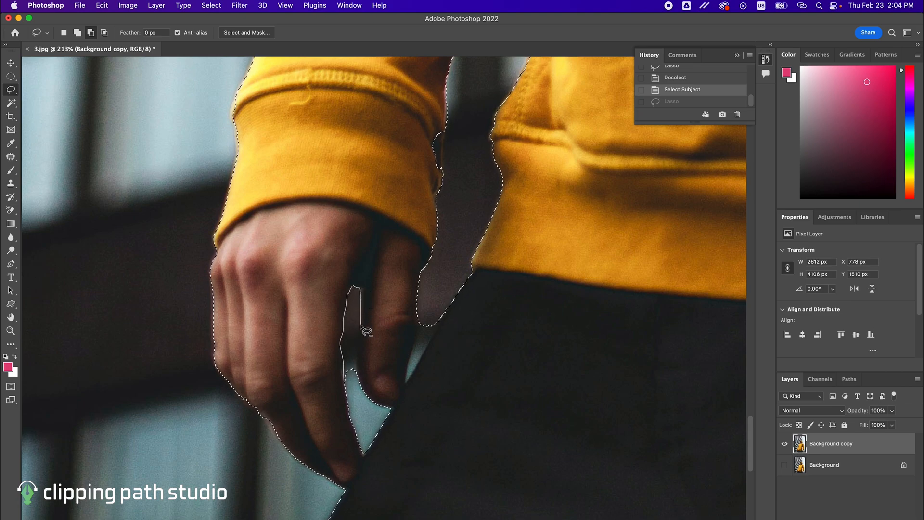
drag(360, 362, 360, 372)
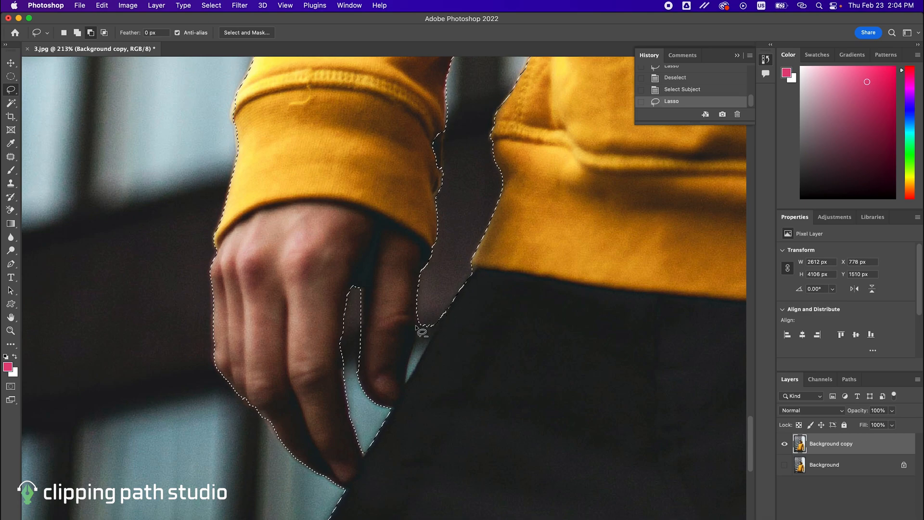
mouse_move(422, 324)
mouse_down()
mouse_move(414, 371)
mouse_move(440, 330)
mouse_move(437, 307)
mouse_up()
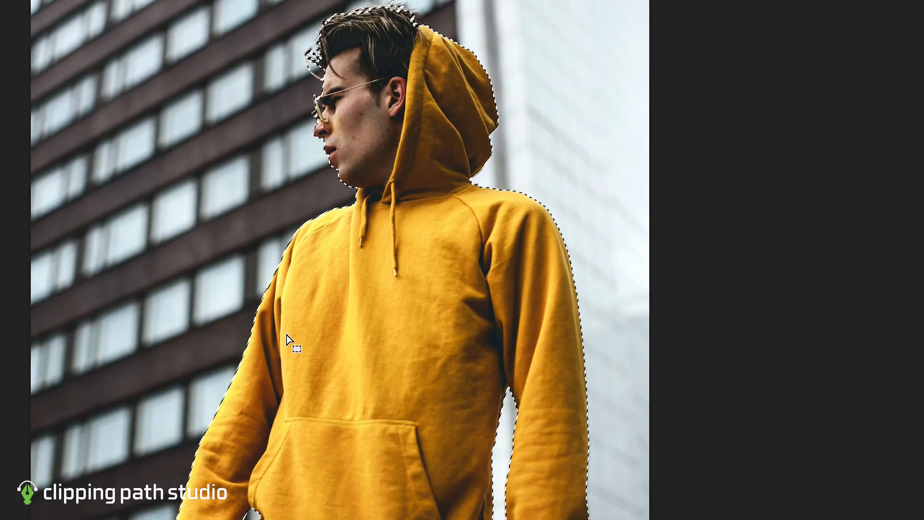
- Invert the selection and delete the background around the man in the hoodie, leaving nothing selected
right_click(366, 335)
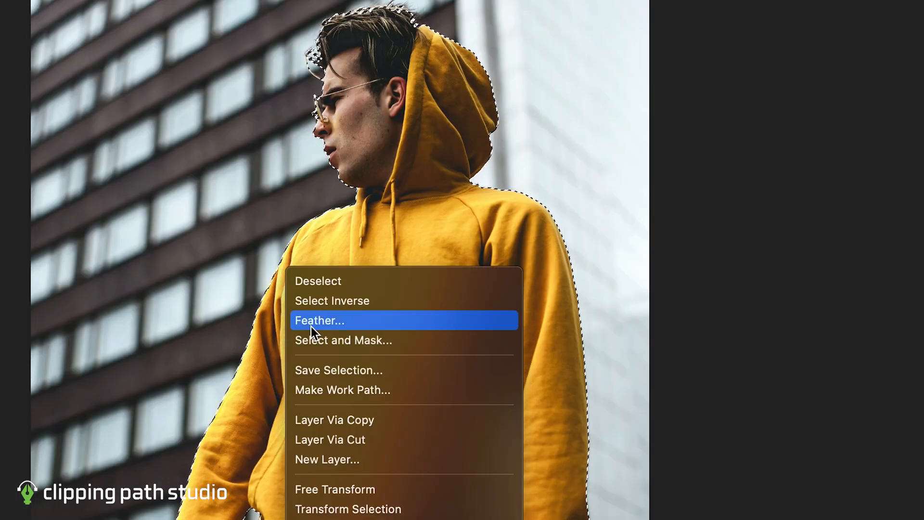
click(322, 305)
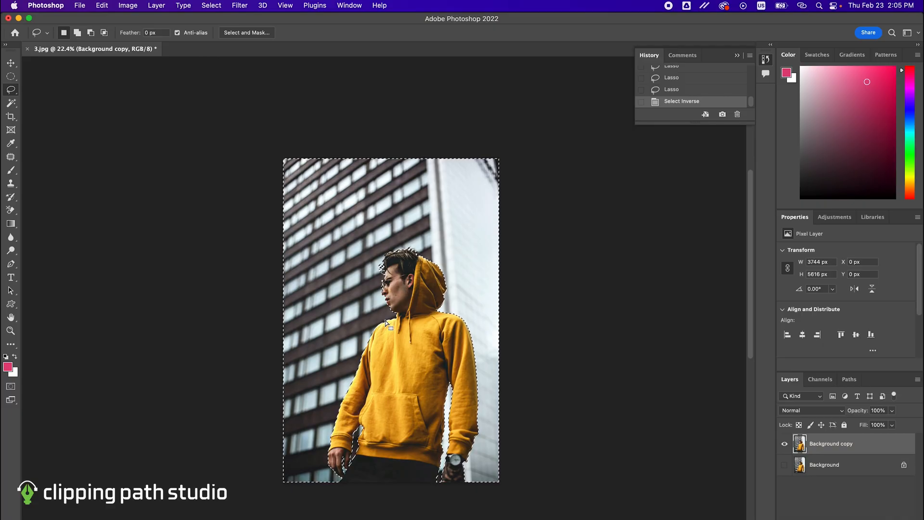
key(Delete)
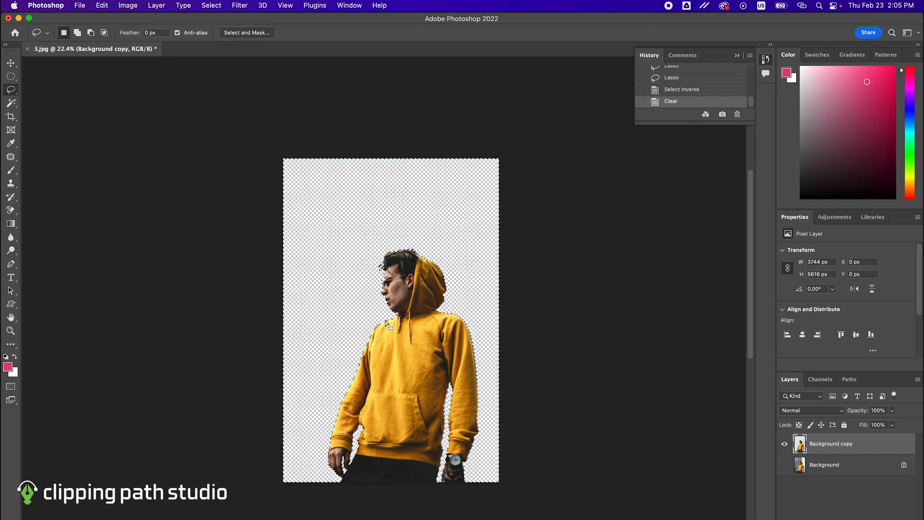
key(super+d)
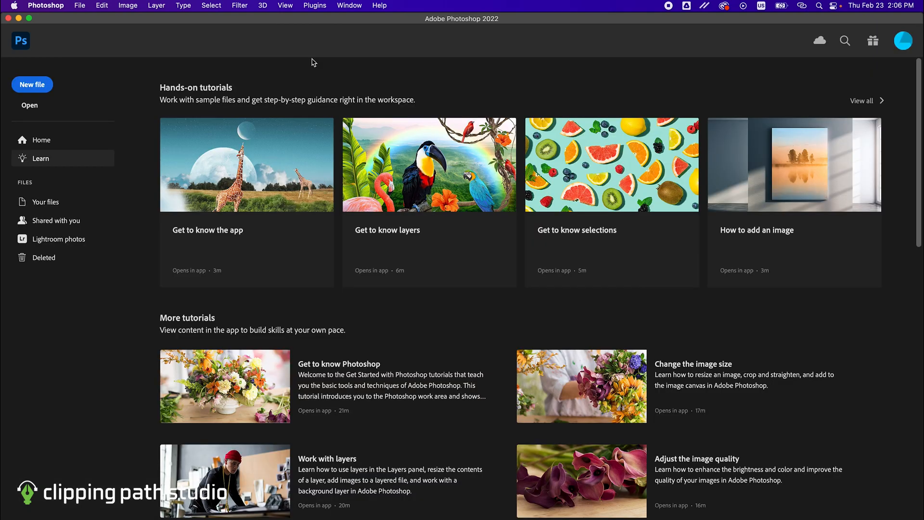
- Open the photo 4.jpg
click(79, 5)
click(100, 31)
double_click(365, 173)
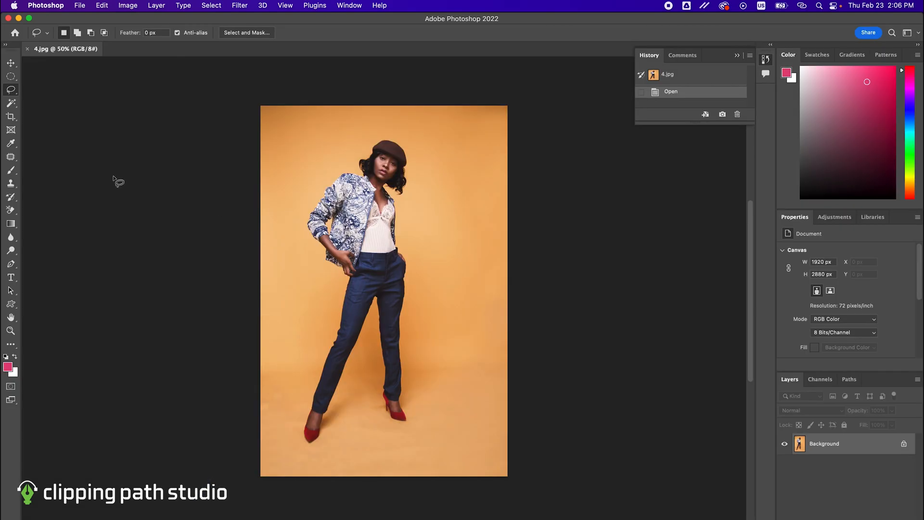
- Activate the standard Pen tool and duplicate the Background layer as Background copy
key(p)
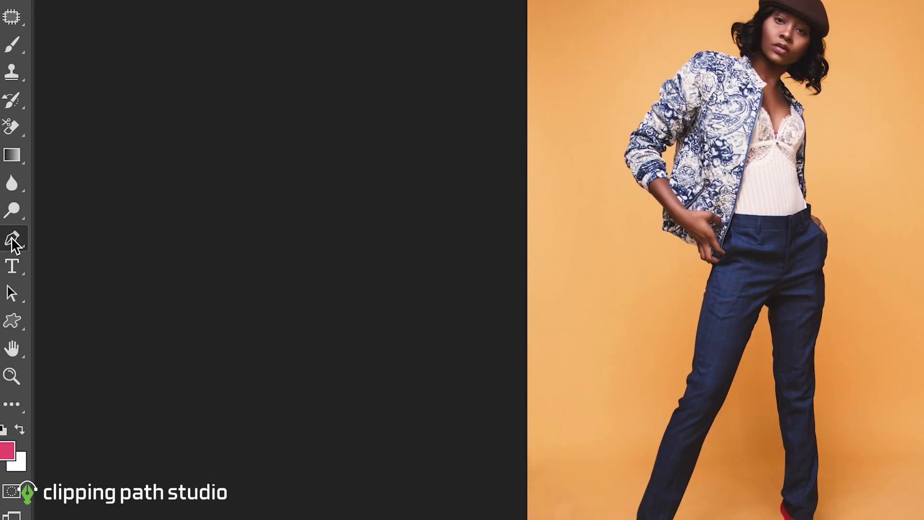
click(11, 237)
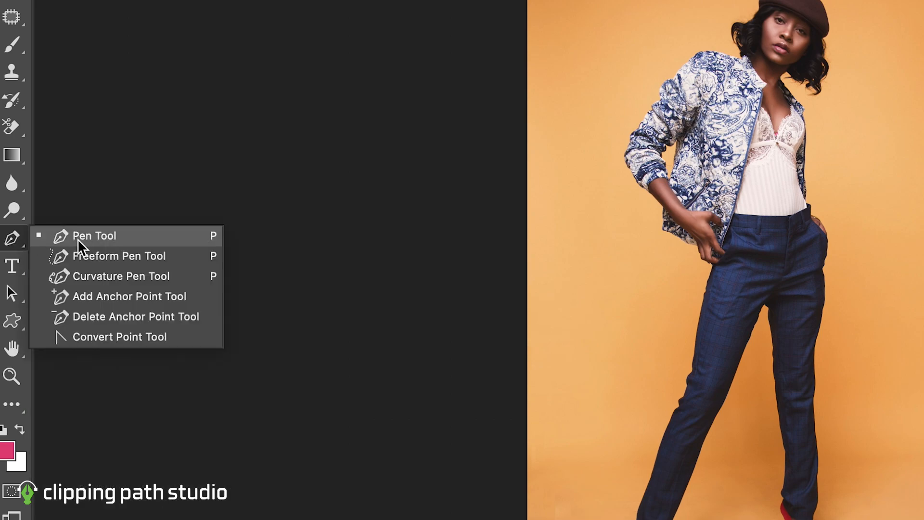
key(Escape)
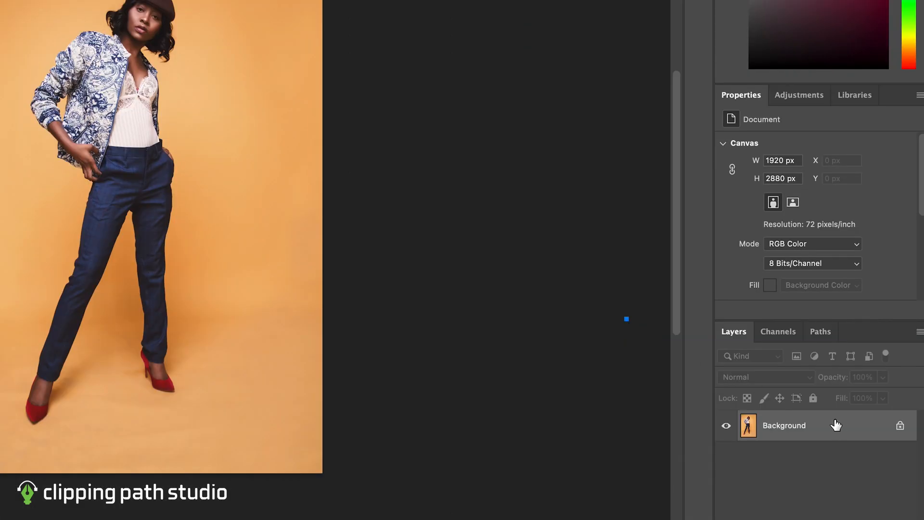
click(779, 344)
key(Return)
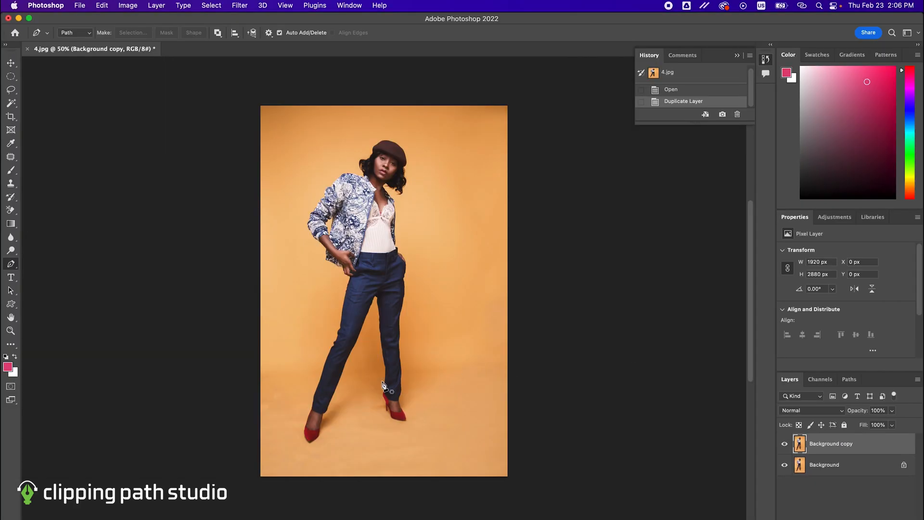
- Start a Pen path at the toe of the woman's right red shoe and trace up the shoe's inner edge
scroll(141, 341, up, 5)
scroll(383, 385, down, 10)
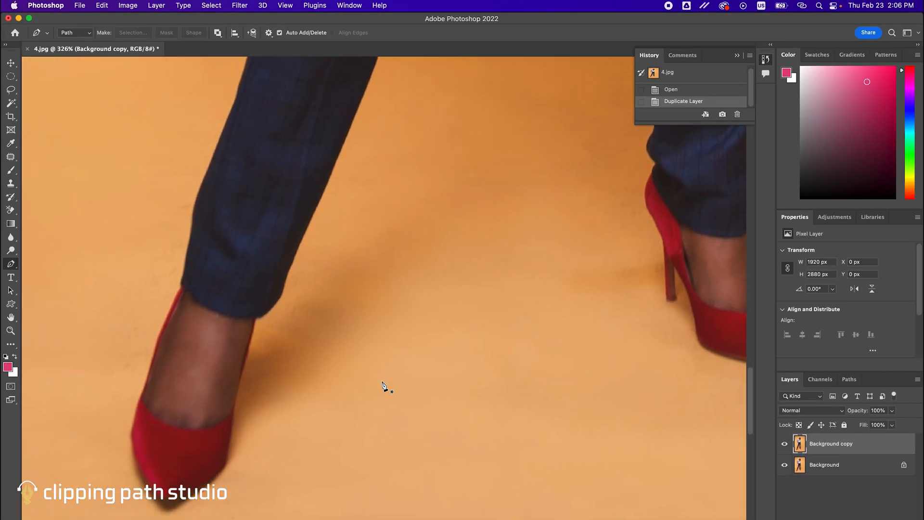
click(237, 463)
click(254, 457)
click(269, 451)
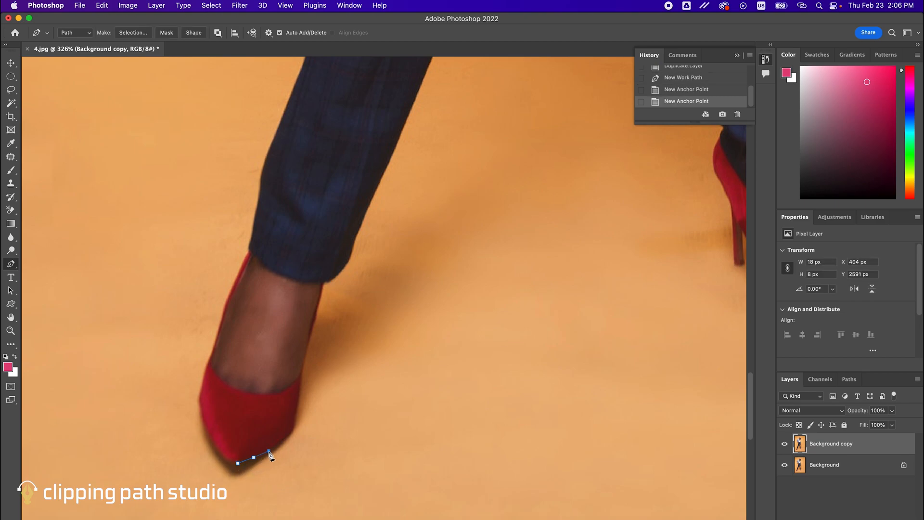
click(285, 440)
click(291, 431)
click(299, 398)
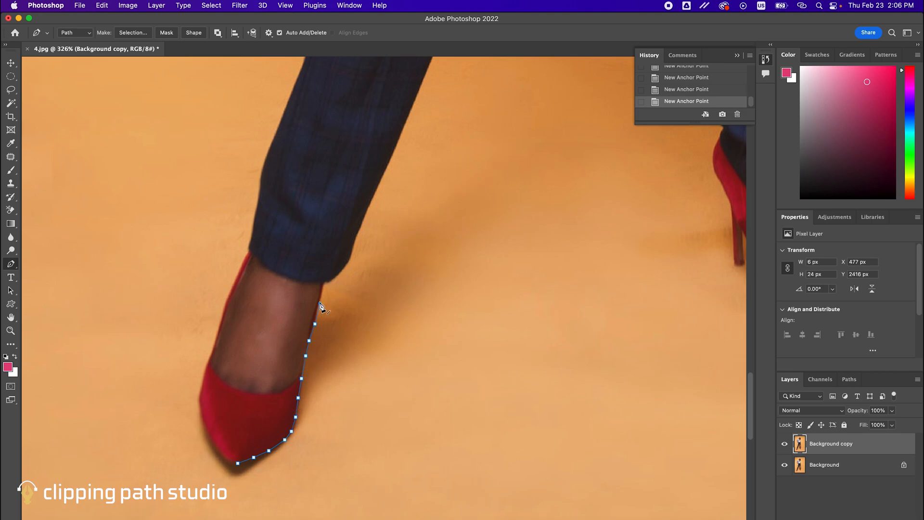
- Continue the path from the right ankle up the inner edge of the right trouser leg to the crotch
scroll(328, 282, up, 10)
click(311, 369)
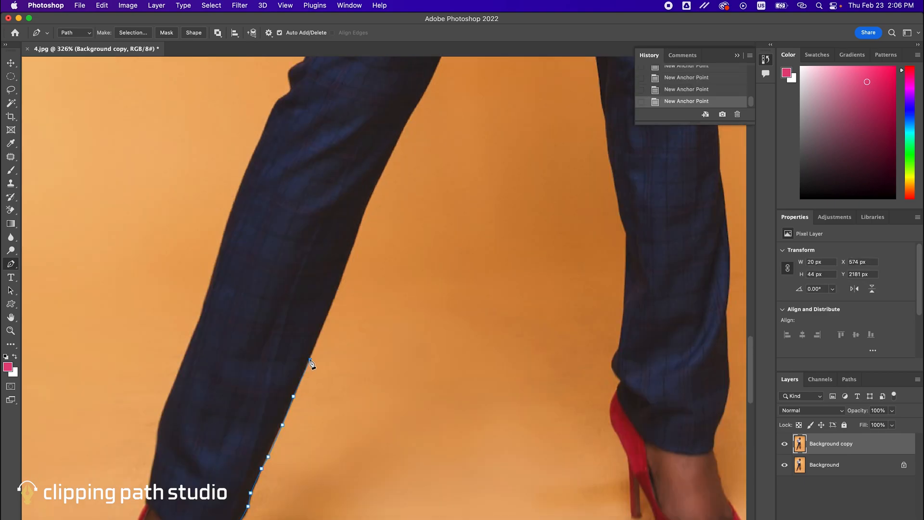
scroll(313, 366, up, 5)
click(345, 309)
scroll(356, 286, up, 8)
click(397, 296)
click(397, 289)
click(411, 262)
click(414, 250)
click(425, 231)
click(443, 232)
- Trace the path from the crotch down the inner edge of the woman's left thigh
click(441, 262)
click(446, 292)
click(455, 355)
click(456, 388)
drag(457, 393, 450, 320)
scroll(450, 321, down, 5)
click(454, 236)
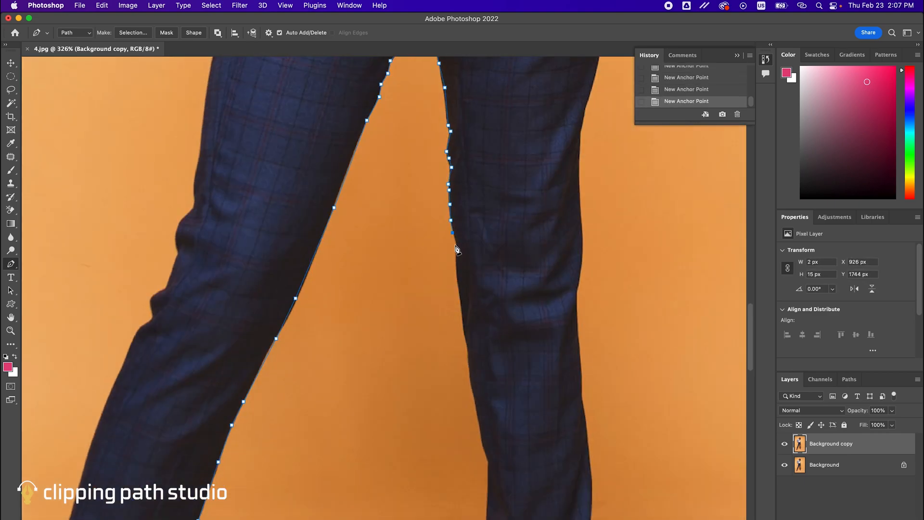
- Continue the path from the left knee down the inner trouser edge to the back of the red shoe
scroll(455, 239, down, 4)
click(466, 224)
click(469, 265)
click(476, 302)
click(486, 347)
scroll(487, 351, down, 4)
click(482, 340)
click(475, 358)
click(481, 382)
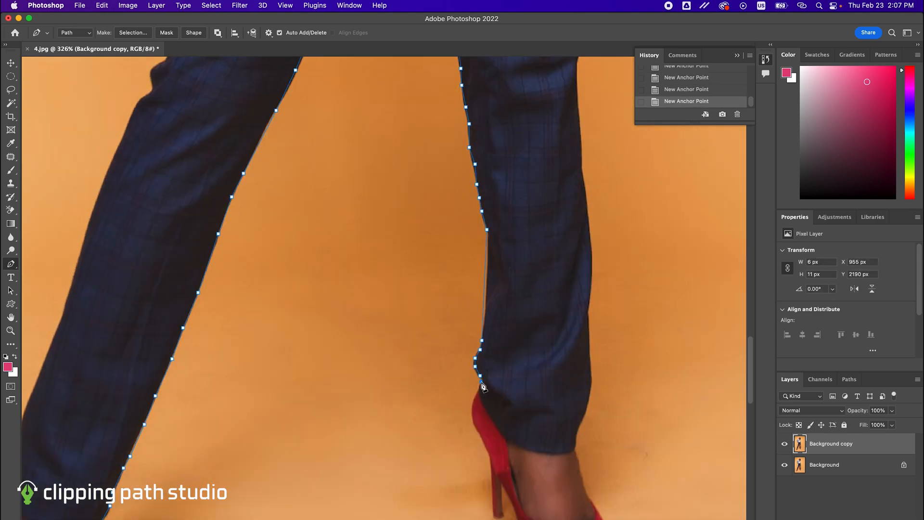
- Trace the path around the heel, sole and toe of the woman's left red shoe
click(489, 453)
scroll(489, 454, down, 4)
click(489, 413)
click(506, 413)
click(514, 457)
click(567, 476)
click(610, 470)
click(603, 434)
click(584, 405)
- Continue the path from the left ankle up the outer edge of the trouser leg past the knee
scroll(564, 347, up, 4)
click(566, 380)
click(563, 311)
scroll(565, 354, up, 4)
click(565, 353)
scroll(564, 351, up, 3)
click(553, 310)
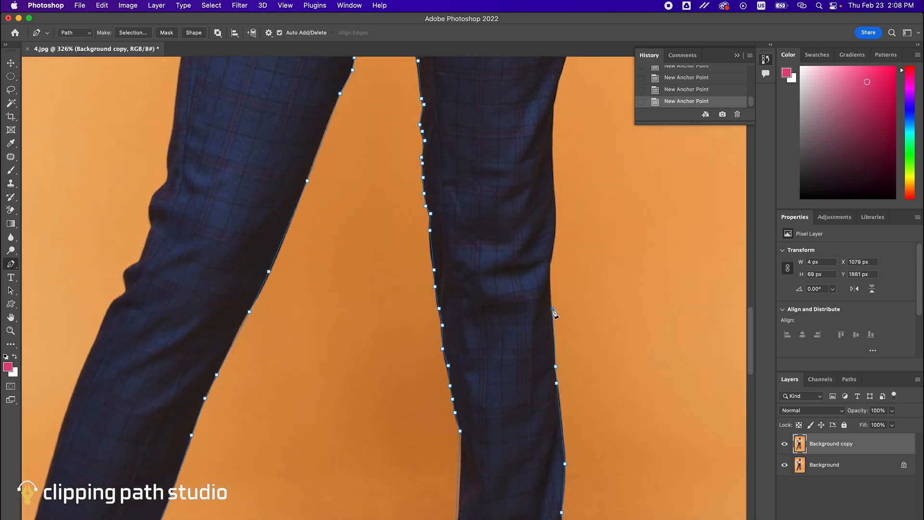
scroll(554, 313, up, 5)
click(544, 404)
- Trace the path up the outer left thigh and around the hip to the waist
scroll(548, 375, up, 4)
click(559, 360)
scroll(557, 318, up, 2)
click(550, 356)
scroll(558, 344, up, 4)
click(565, 338)
click(533, 291)
scroll(515, 337, up, 4)
- Continue the path up the jacket's edge on the woman's left side to the neck
click(507, 352)
scroll(505, 347, up, 5)
click(505, 394)
click(506, 376)
click(505, 328)
scroll(501, 310, up, 3)
click(500, 353)
click(463, 311)
click(442, 238)
- Trace the path around the lower curls of hair on the woman's left side
click(488, 266)
click(539, 294)
click(516, 303)
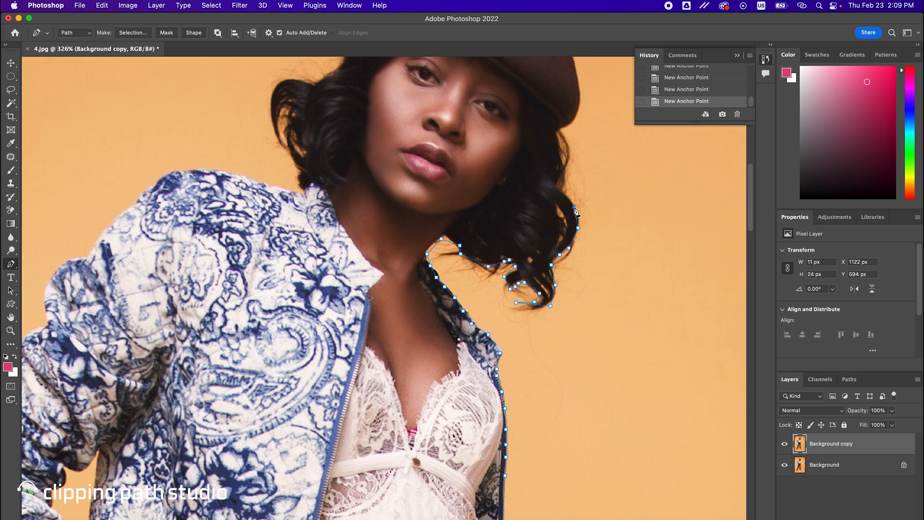
click(573, 207)
- Continue the path up the hair on her left side and onto the beret, undoing misplaced anchor points
scroll(571, 204, up, 4)
scroll(570, 205, up, 3)
click(552, 177)
key(super+z)
click(496, 123)
key(super+z)
key(super+z)
click(484, 115)
- Trace the path over the beret and down the hair on her right side to the jacket collar, undoing misplaced points
click(397, 112)
click(346, 160)
click(321, 216)
key(super+z)
key(super+z)
scroll(303, 228, left, 3)
click(341, 271)
click(360, 303)
click(372, 324)
click(348, 334)
- Continue the path along the jacket's right shoulder and down the upper sleeve
scroll(348, 333, left, 4)
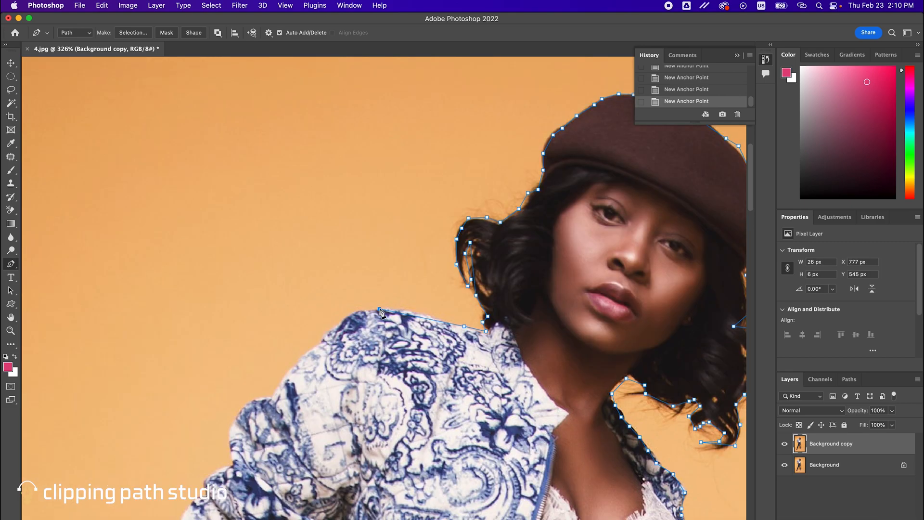
scroll(367, 274, down, 5)
click(457, 183)
click(411, 231)
click(388, 262)
click(350, 329)
click(331, 339)
scroll(331, 339, down, 2)
click(381, 304)
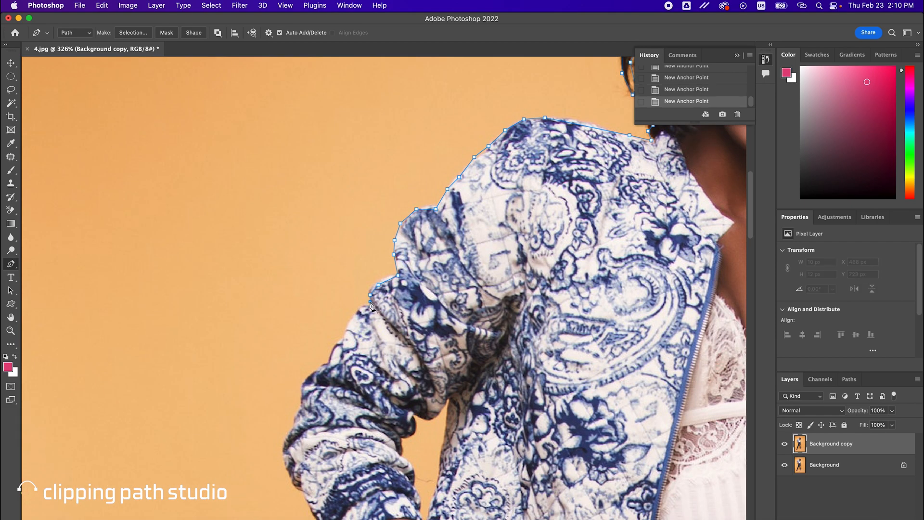
- Trace the path around the elbow and lower sleeve of the right arm and along the forearm
scroll(372, 309, down, 5)
click(407, 177)
click(364, 222)
click(343, 284)
click(362, 331)
scroll(379, 369, down, 2)
click(369, 296)
click(428, 339)
click(451, 432)
- Continue the path around the jacket hem and the right hand to the trouser hip
scroll(452, 436, down, 4)
click(437, 298)
click(468, 341)
click(506, 373)
scroll(506, 375, down, 5)
click(523, 220)
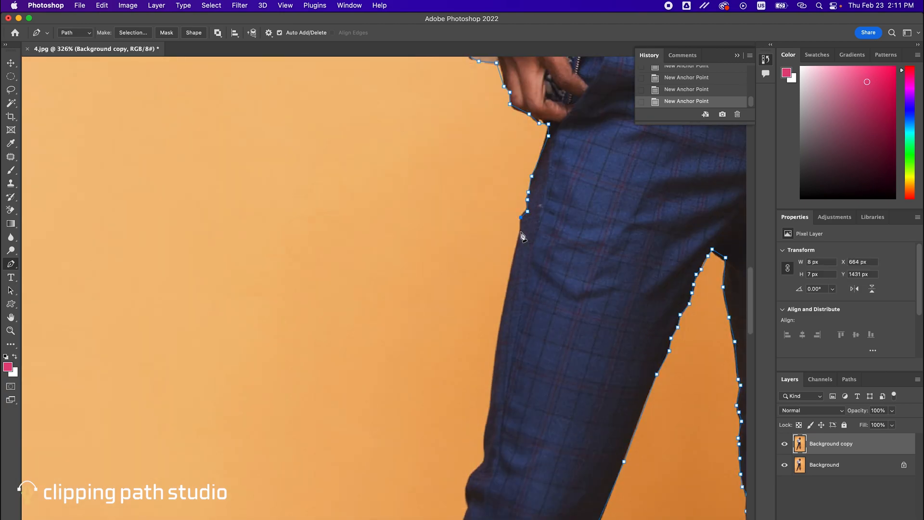
- Trace the path down the outer edge of the right trouser leg to the red shoe and close it
click(518, 257)
scroll(516, 260, down, 4)
click(491, 292)
scroll(490, 296, down, 2)
click(447, 324)
scroll(439, 331, down, 4)
click(407, 238)
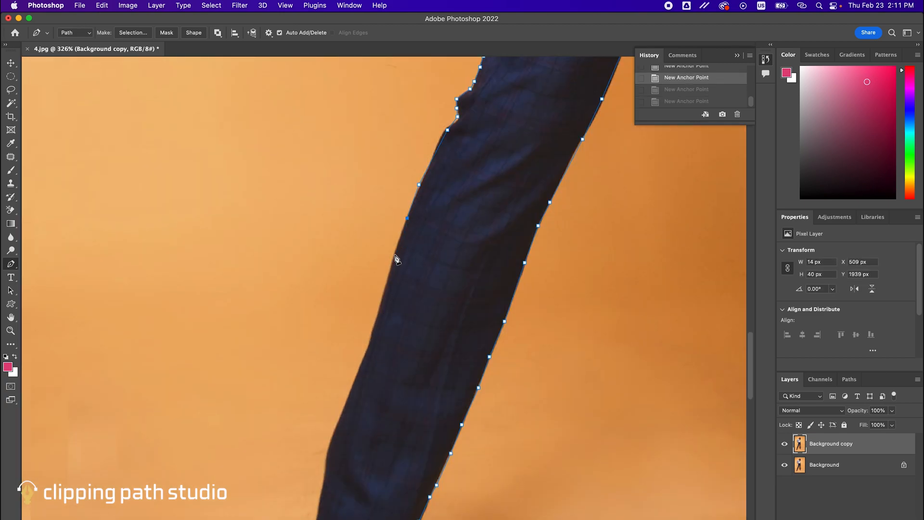
click(354, 279)
scroll(354, 278, down, 3)
scroll(351, 339, down, 3)
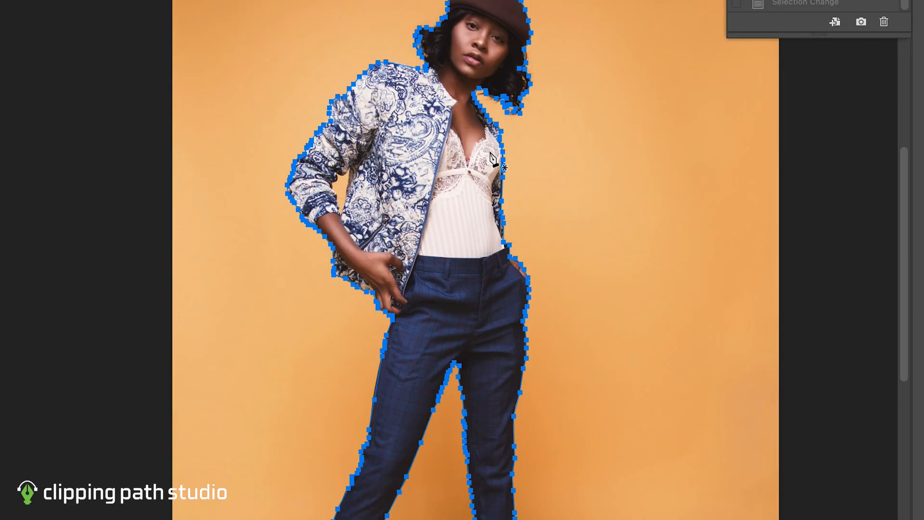
- Convert the closed path around the woman into a selection
right_click(502, 182)
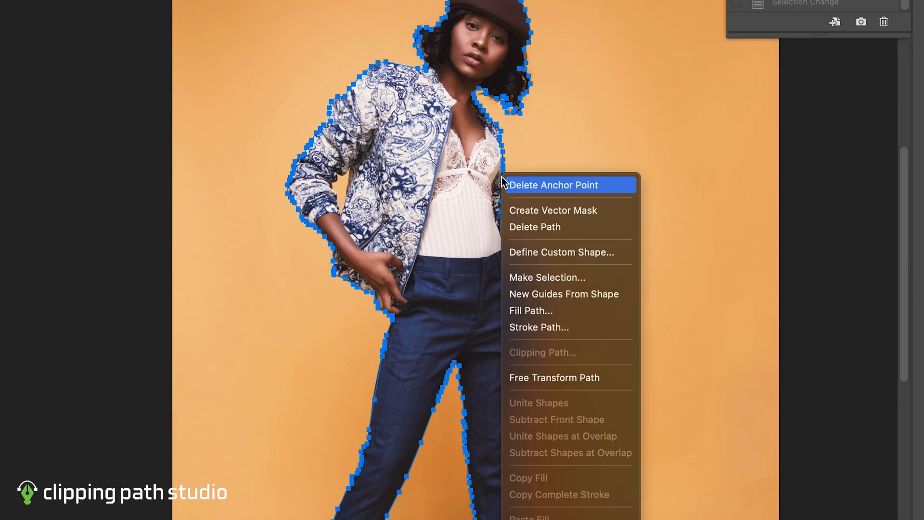
click(528, 279)
click(548, 196)
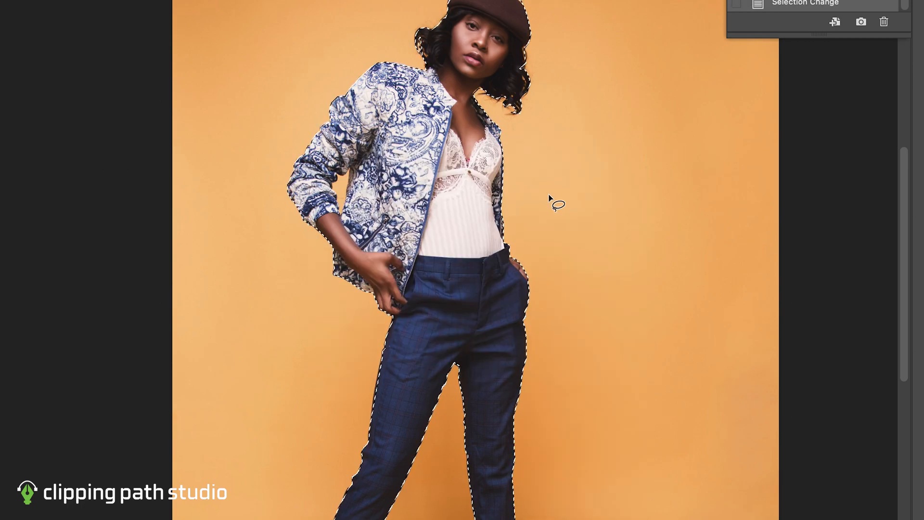
- Invert the selection and delete the orange background from the Background copy layer
right_click(540, 187)
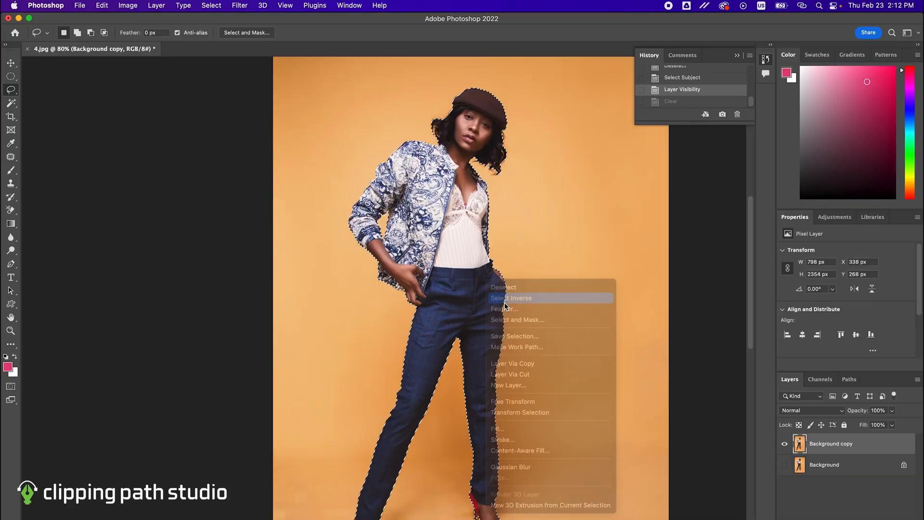
click(485, 308)
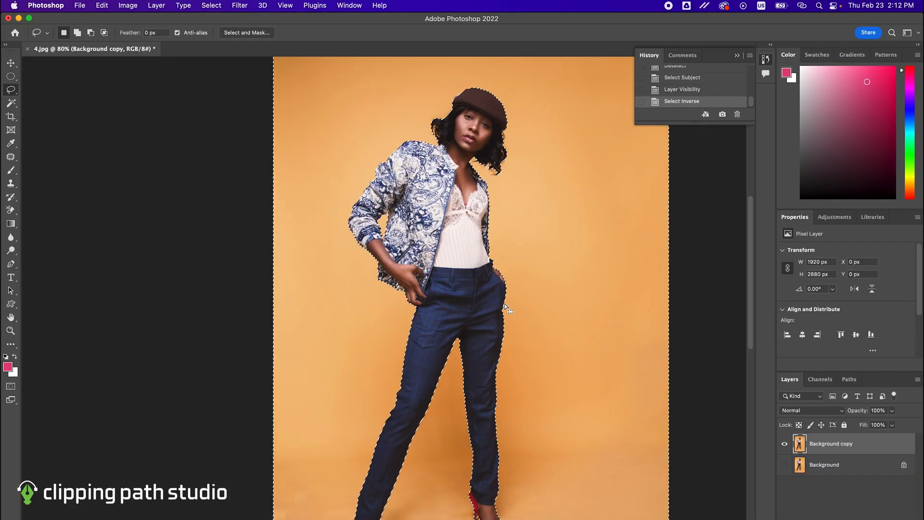
key(Delete)
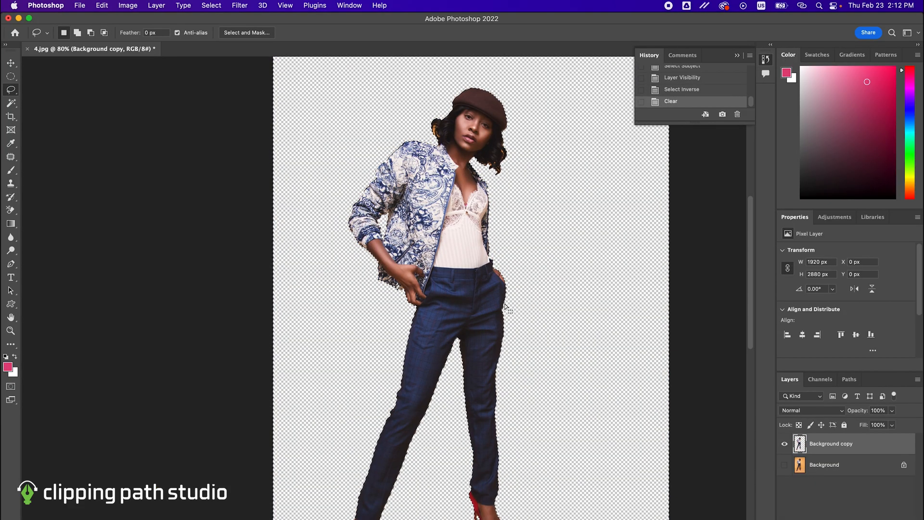
scroll(510, 258, down, 3)
scroll(509, 258, down, 2)
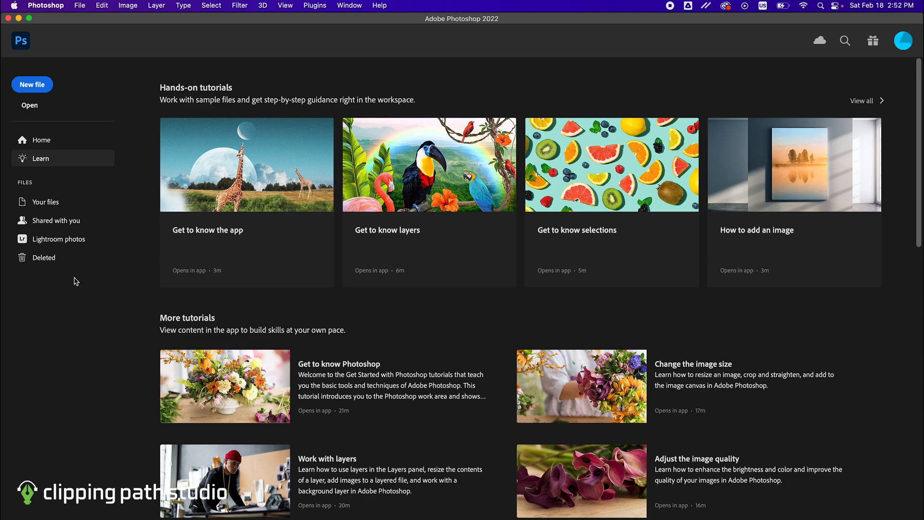
- Create a new 512 x 512 px RGB document at 72 ppi with transparent background contents
click(86, 5)
click(85, 20)
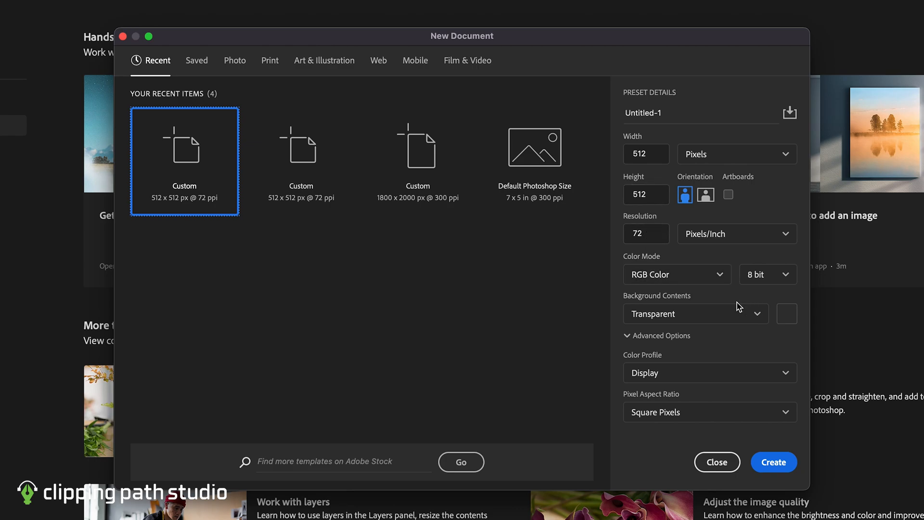
click(687, 314)
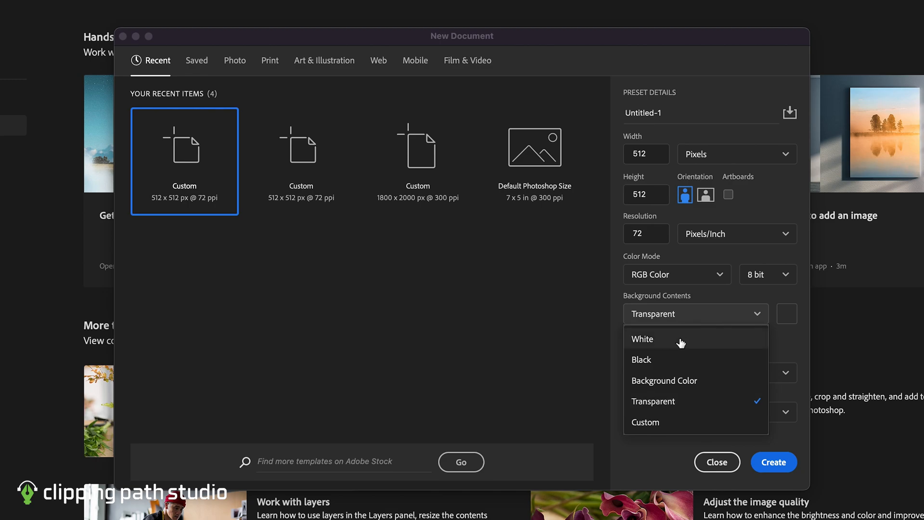
click(676, 402)
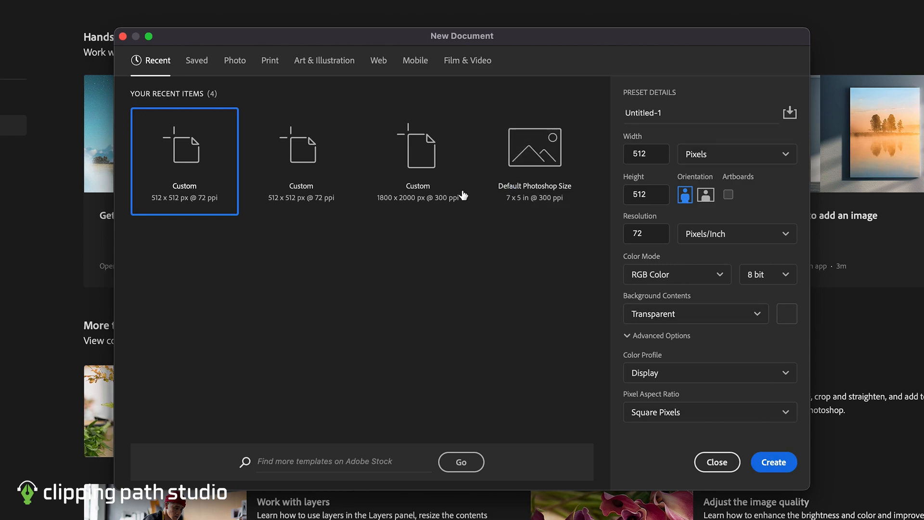
click(772, 463)
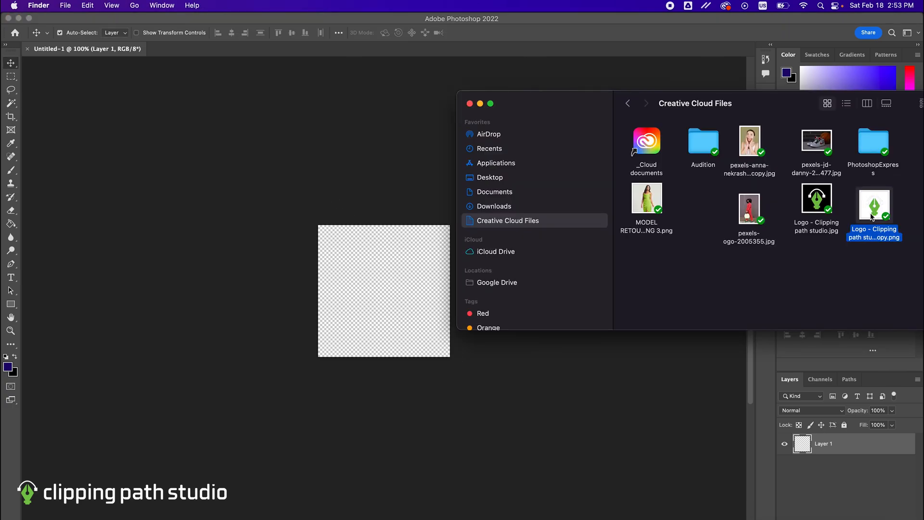
- Place the Logo - Clipping path studio copy PNG from Creative Cloud Files, scale it to about 202% and position it at the canvas's upper edge
drag(867, 214, 406, 294)
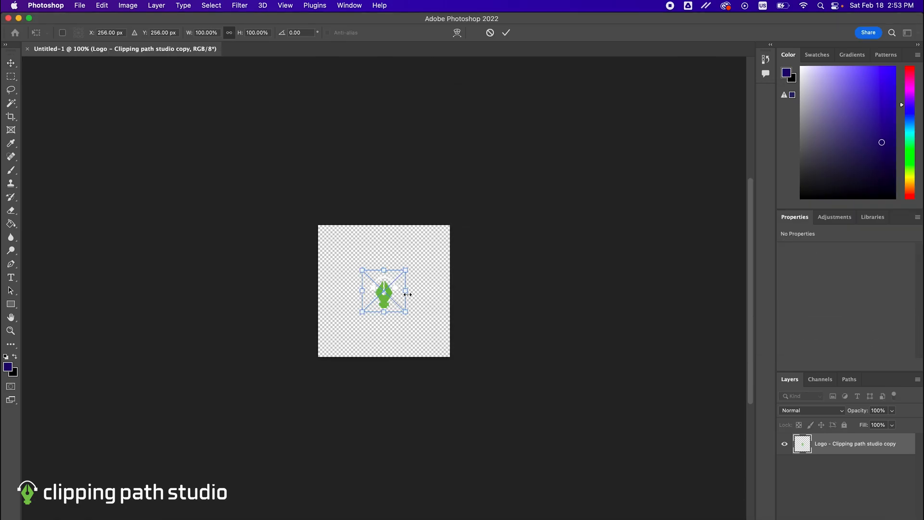
drag(409, 294, 453, 305)
drag(398, 304, 379, 288)
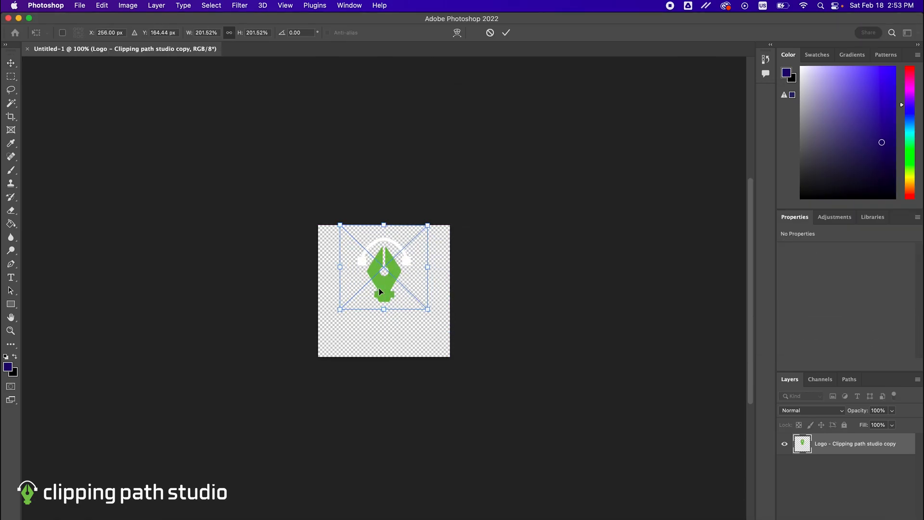
key(Return)
- Start a text layer below the logo and set the text colour to black by swapping foreground and background colours
key(t)
click(343, 327)
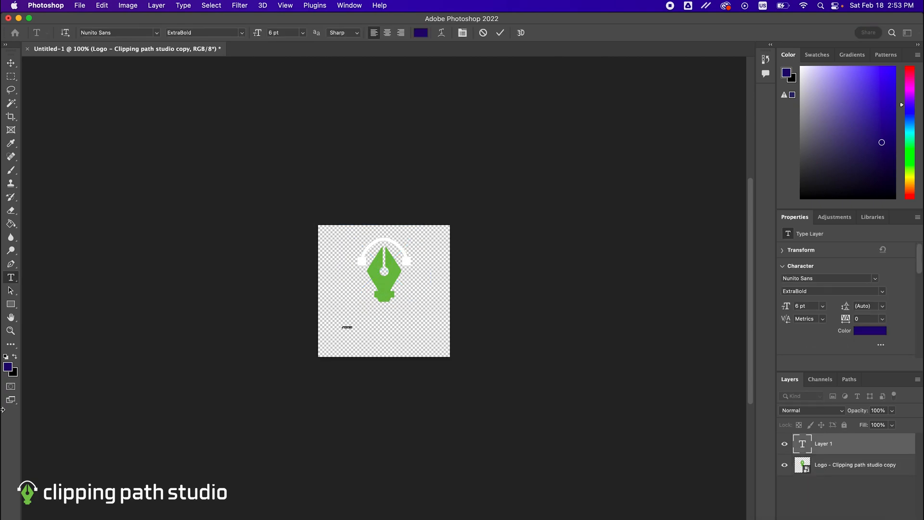
click(16, 356)
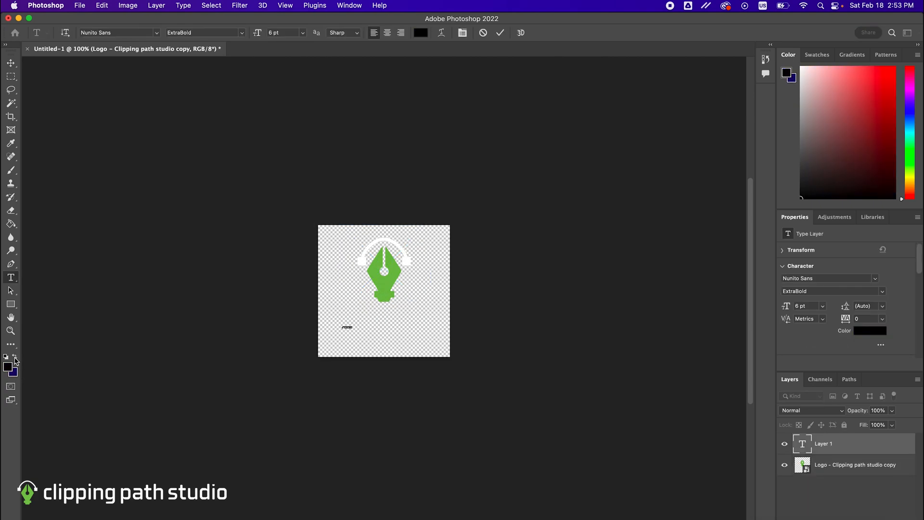